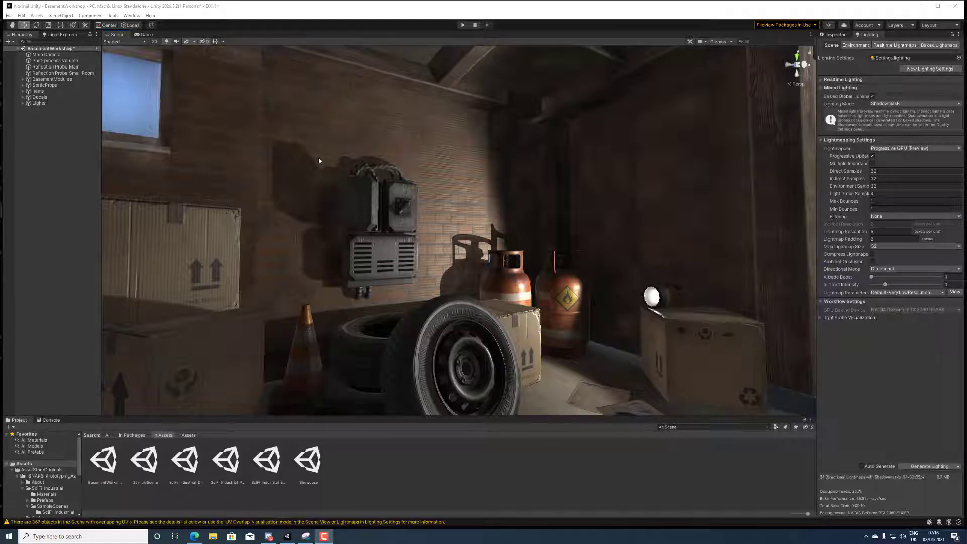
Examine the lighting on the basement's walls, corners and lockers from several viewpoints
{"action": "right_click_drag", "start_coordinate": [451, 250], "coordinate": [287, 238]}
{"action": "key", "text": "w"}
{"action": "key", "text": "w"}
{"action": "right_click_drag", "start_coordinate": [475, 285], "coordinate": [453, 224]}
{"action": "key", "text": "w"}
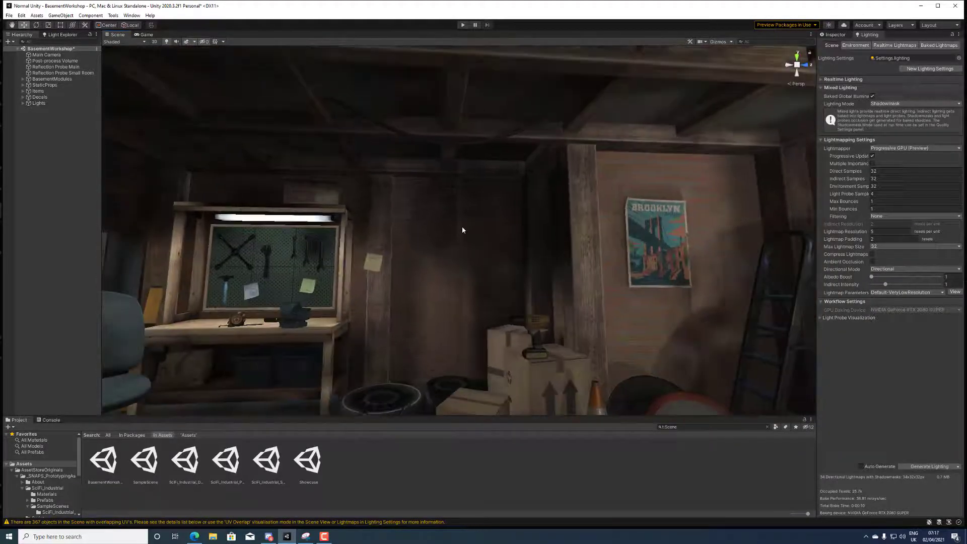
{"action": "right_click_drag", "start_coordinate": [705, 221], "coordinate": [517, 227]}
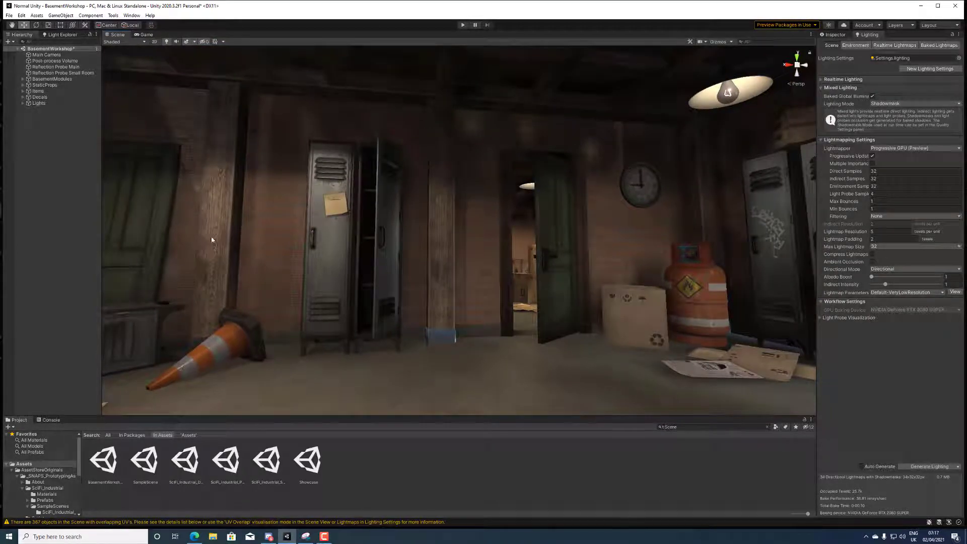
{"action": "right_click_drag", "start_coordinate": [286, 224], "coordinate": [384, 348]}
Switch to Discord and view the lighting channel's question about lightmap seams between modular meshes and its attached image
{"action": "left_click", "coordinate": [269, 537]}
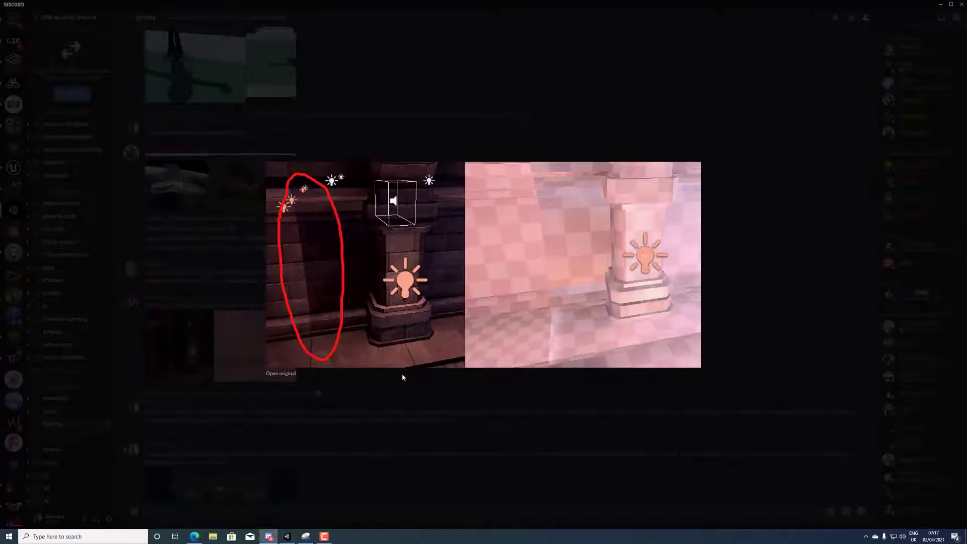
{"action": "left_click", "coordinate": [551, 391]}
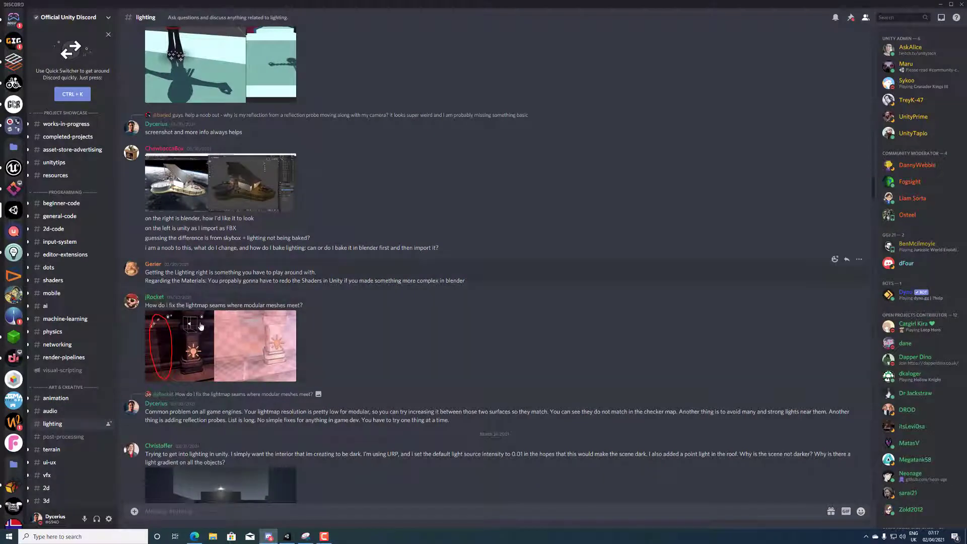
{"action": "left_click", "coordinate": [238, 349]}
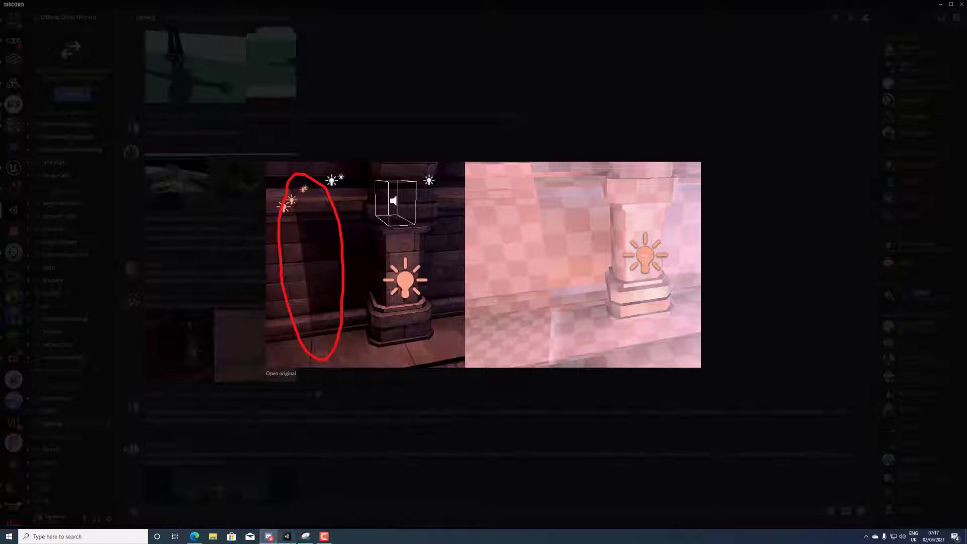
Return to Unity and display the scene in Baked Lightmap mode, examining the checker pattern on the walls by the staircase
{"action": "left_click", "coordinate": [287, 535]}
{"action": "right_click_drag", "start_coordinate": [315, 207], "coordinate": [358, 199]}
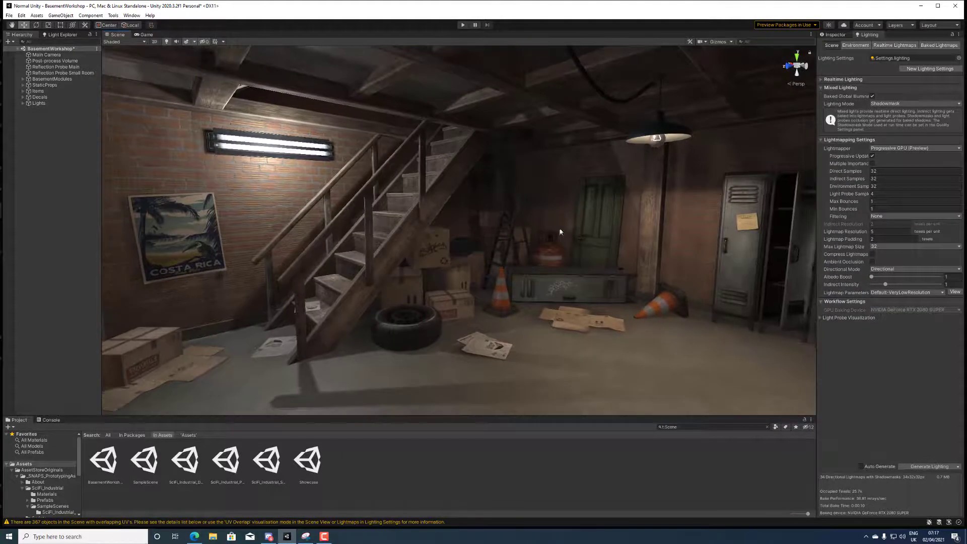
{"action": "right_click_drag", "start_coordinate": [559, 233], "coordinate": [490, 231]}
{"action": "left_click", "coordinate": [133, 42]}
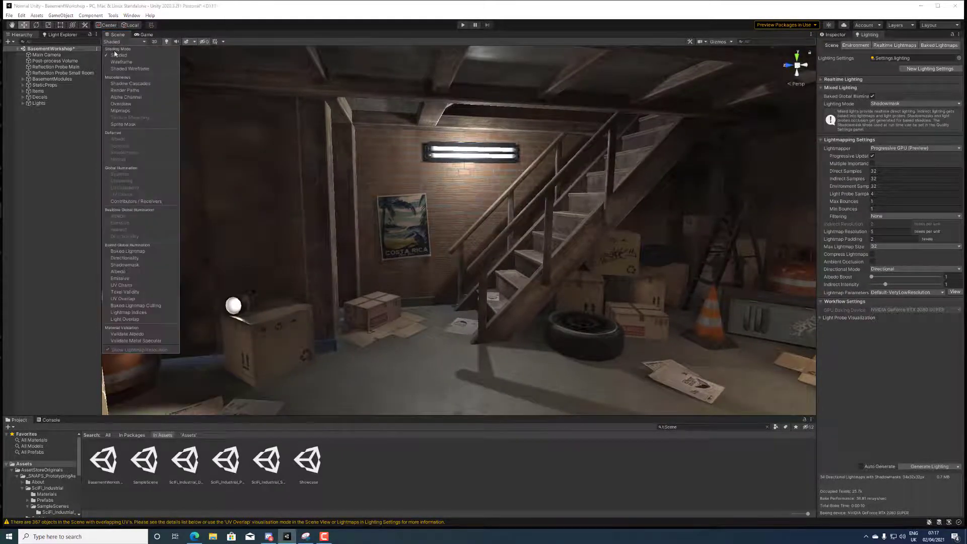
{"action": "left_click", "coordinate": [127, 251]}
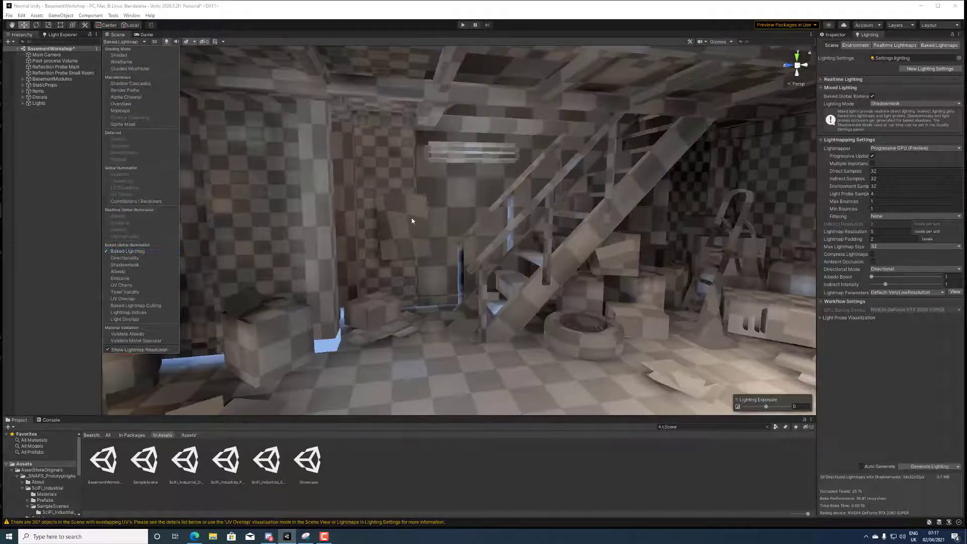
{"action": "mouse_move", "coordinate": [454, 210]}
{"action": "right_mouse_down"}
{"action": "mouse_move", "coordinate": [481, 196]}
{"action": "mouse_move", "coordinate": [552, 228]}
{"action": "right_mouse_up"}
{"action": "key", "text": "w"}
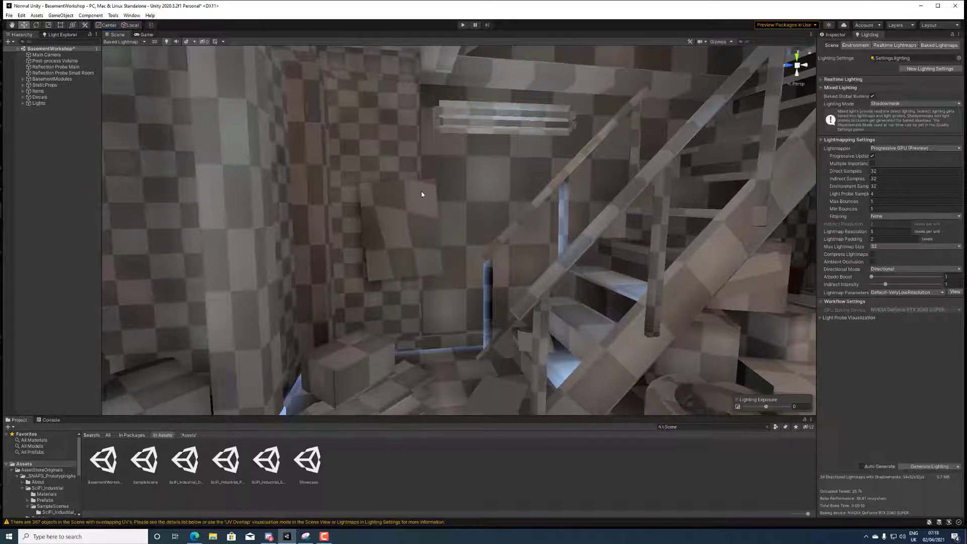
Set the Lightmap Resolution to 55 texels per unit and generate the lighting
{"action": "left_click_drag", "start_coordinate": [850, 232], "coordinate": [872, 231]}
{"action": "right_click_drag", "start_coordinate": [567, 271], "coordinate": [571, 277]}
{"action": "key", "text": "s"}
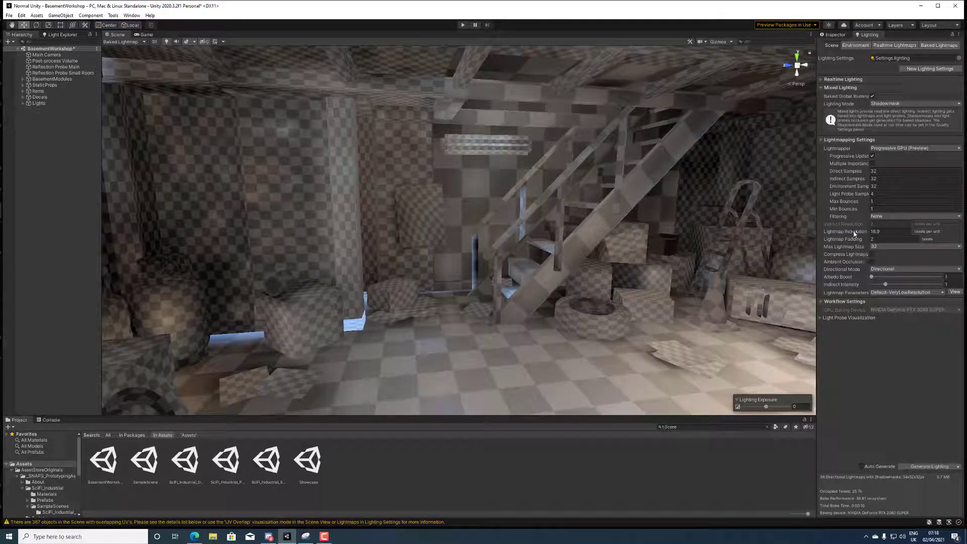
{"action": "left_click_drag", "start_coordinate": [854, 233], "coordinate": [902, 232]}
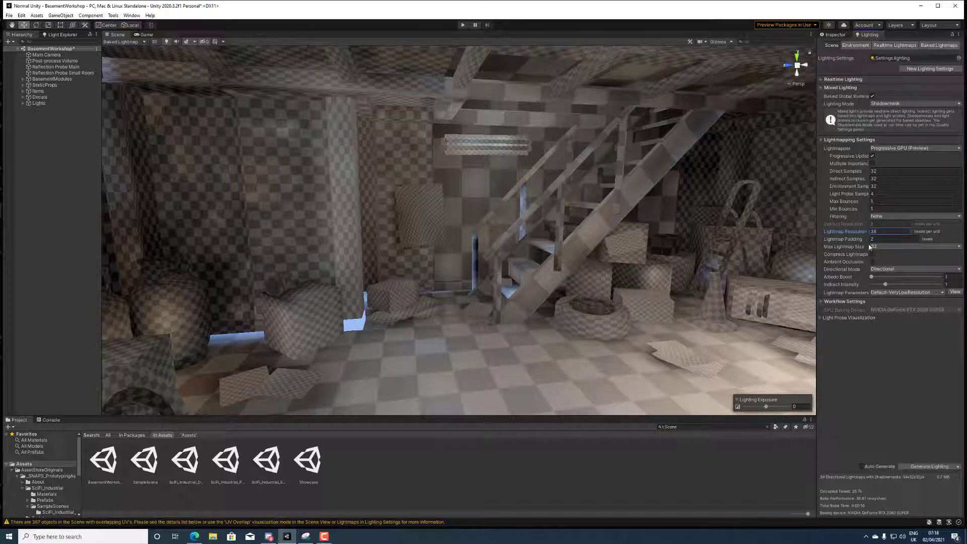
{"action": "left_click_drag", "start_coordinate": [864, 232], "coordinate": [904, 233]}
{"action": "left_click", "coordinate": [890, 232]}
{"action": "type", "text": "55"}
{"action": "left_click", "coordinate": [929, 466]}
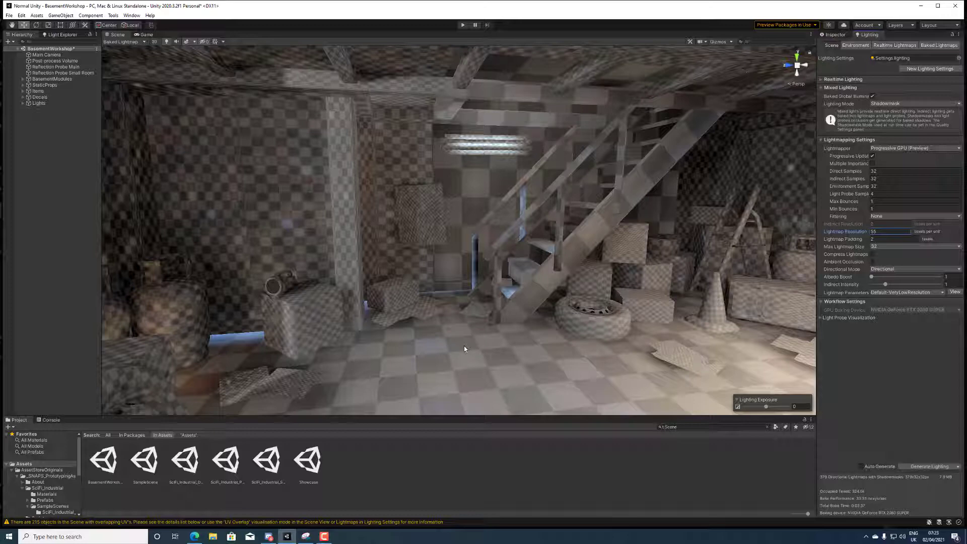
Select the staircase wall and the adjoining corner wall in turn to compare their lightmap texel density
{"action": "left_click", "coordinate": [577, 229]}
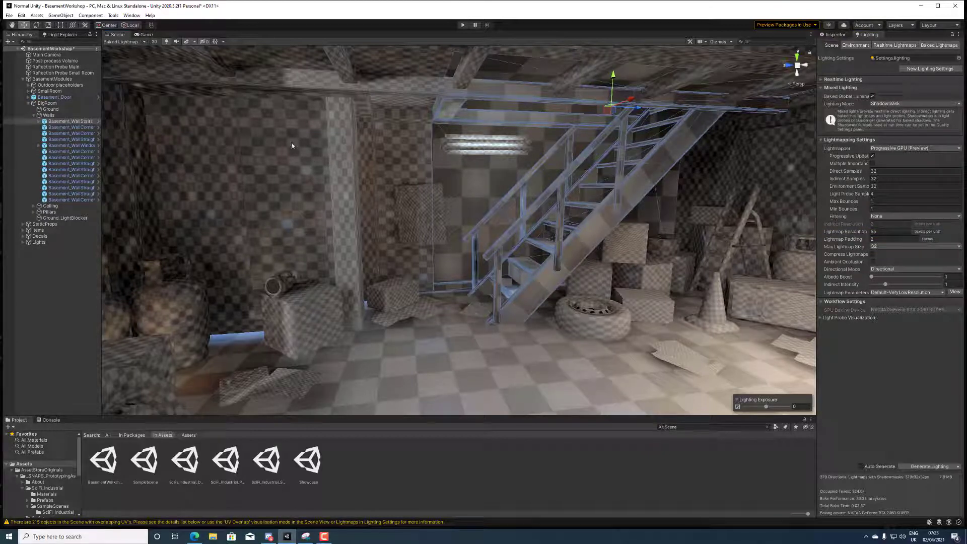
{"action": "left_click", "coordinate": [386, 156]}
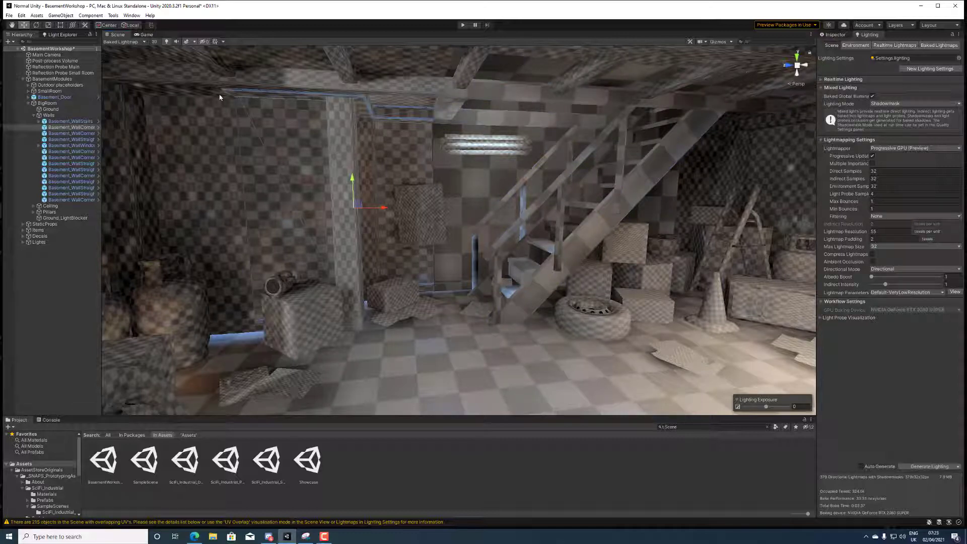
{"action": "left_click", "coordinate": [521, 170]}
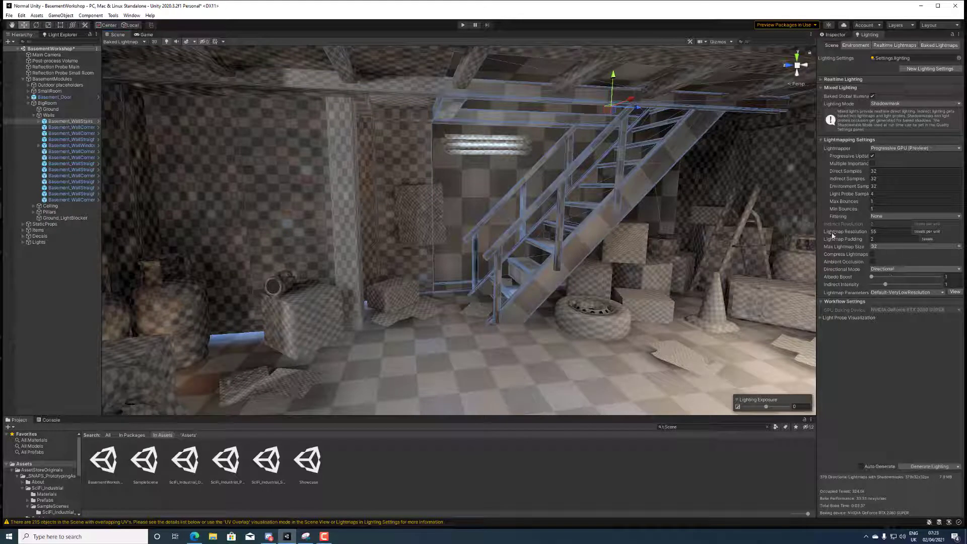
Display the scene in Shaded mode and examine the baked lighting on the floor and walls around the room
{"action": "left_click", "coordinate": [123, 43]}
{"action": "left_click", "coordinate": [123, 55]}
{"action": "left_click", "coordinate": [123, 41]}
{"action": "left_click", "coordinate": [119, 55]}
{"action": "left_click", "coordinate": [458, 364]}
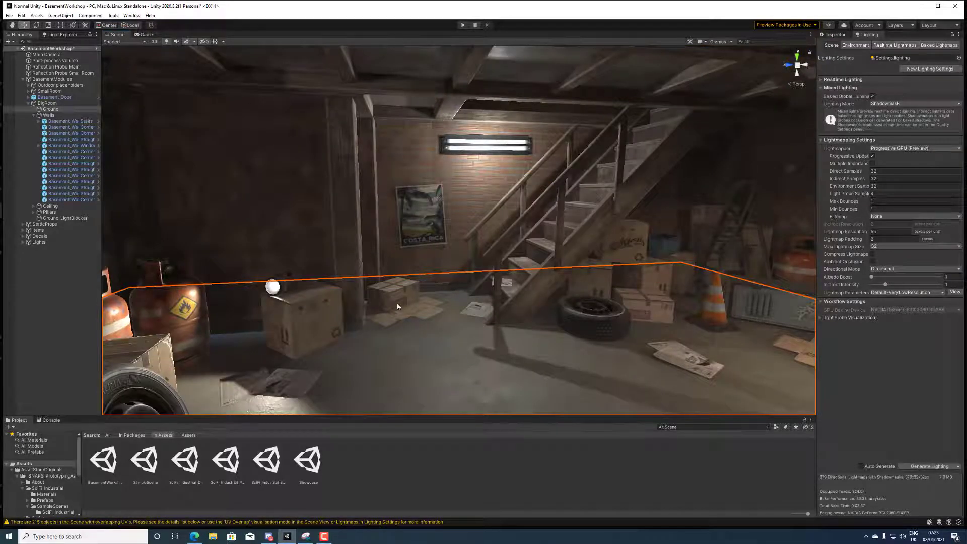
{"action": "right_click_drag", "start_coordinate": [396, 317], "coordinate": [572, 318]}
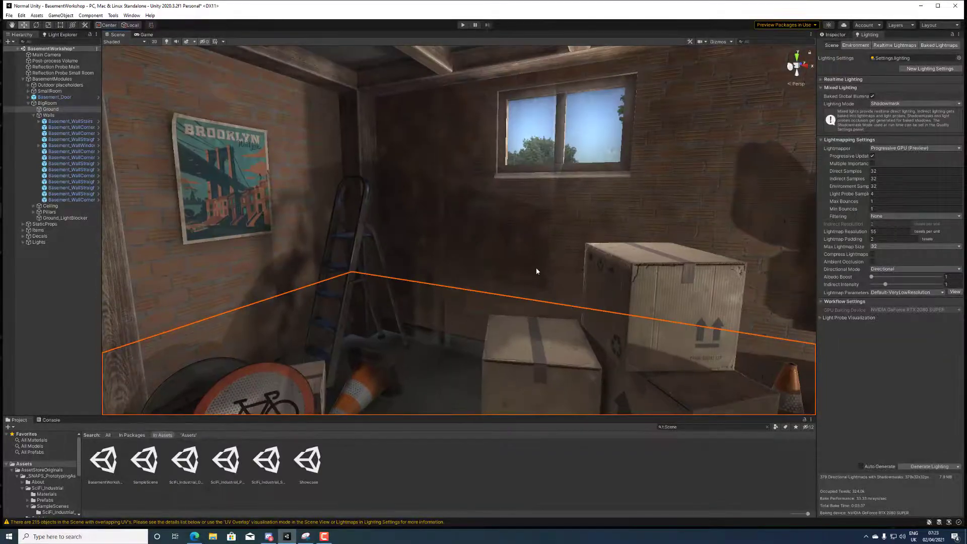
{"action": "right_click_drag", "start_coordinate": [536, 272], "coordinate": [604, 245]}
{"action": "scroll", "coordinate": [589, 244], "scroll_direction": "down", "scroll_amount": 4}
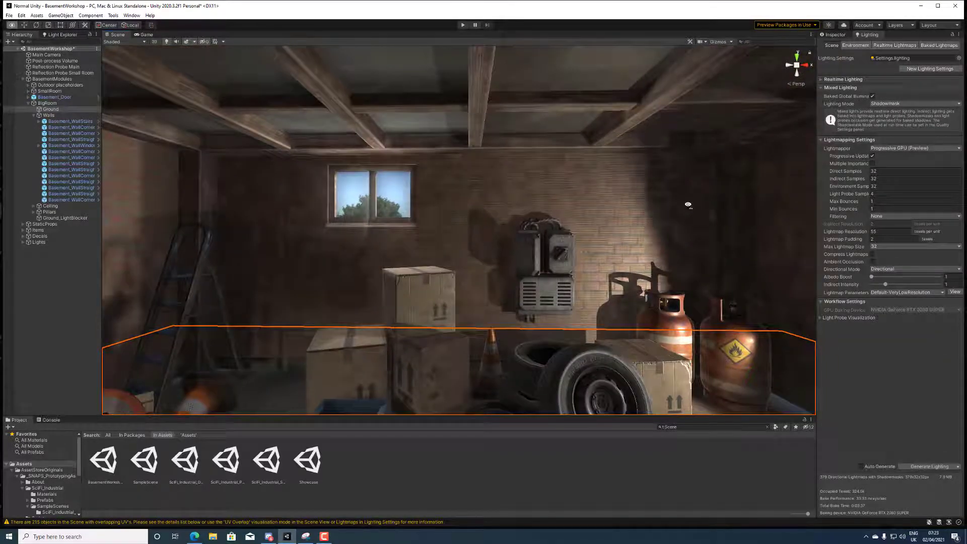
{"action": "right_click_drag", "start_coordinate": [690, 203], "coordinate": [632, 211]}
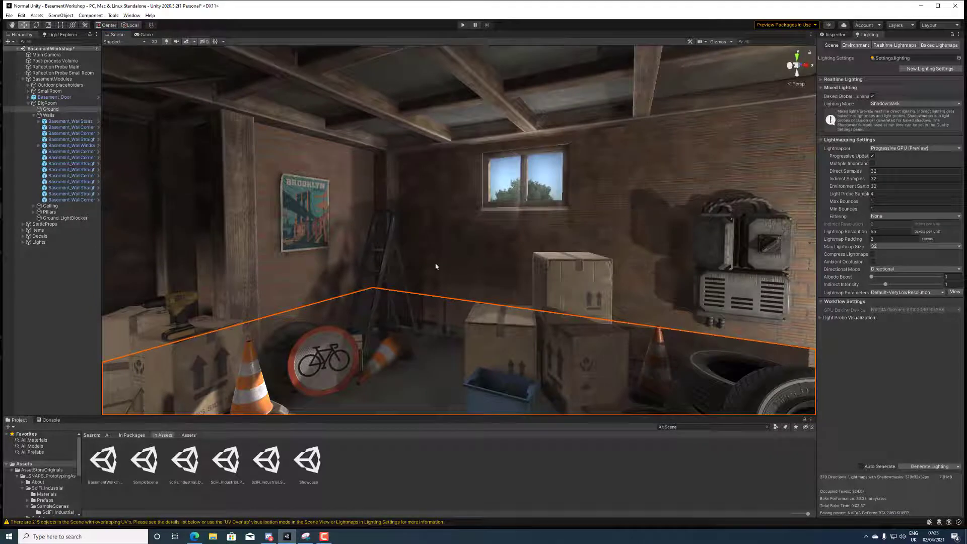
{"action": "right_click_drag", "start_coordinate": [396, 291], "coordinate": [485, 200]}
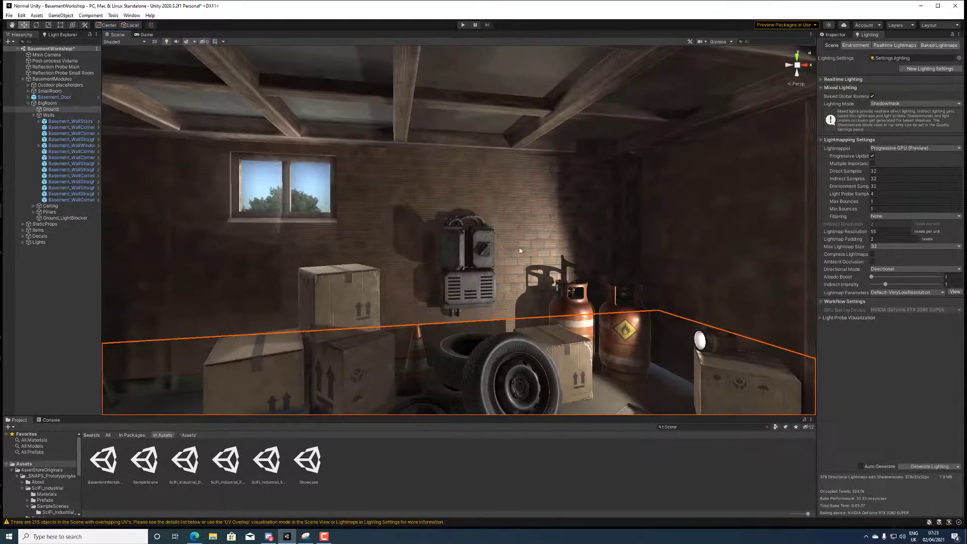
Show the scene in Baked Lightmap mode and compare the checker sizes of the room's walls, selecting the staircase wall
{"action": "left_click", "coordinate": [124, 42]}
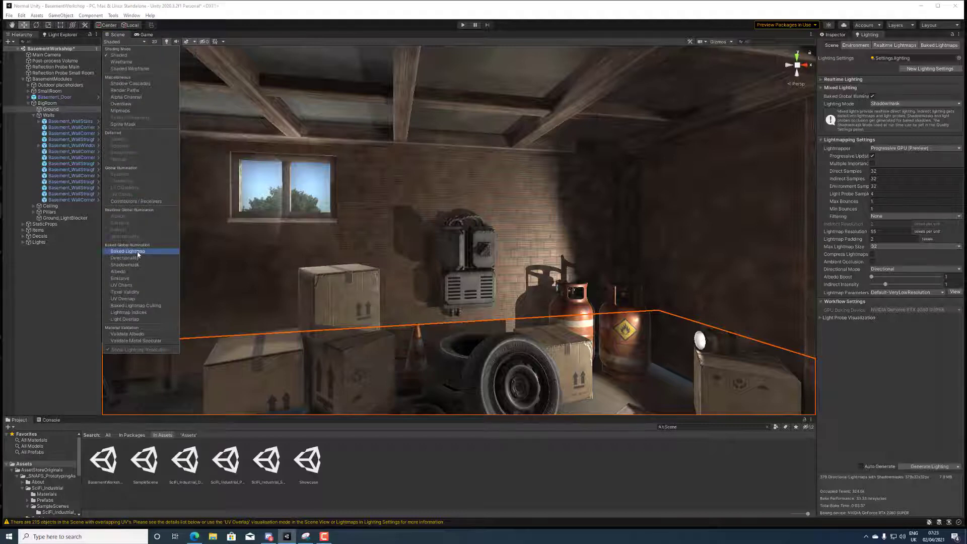
{"action": "left_click", "coordinate": [138, 251]}
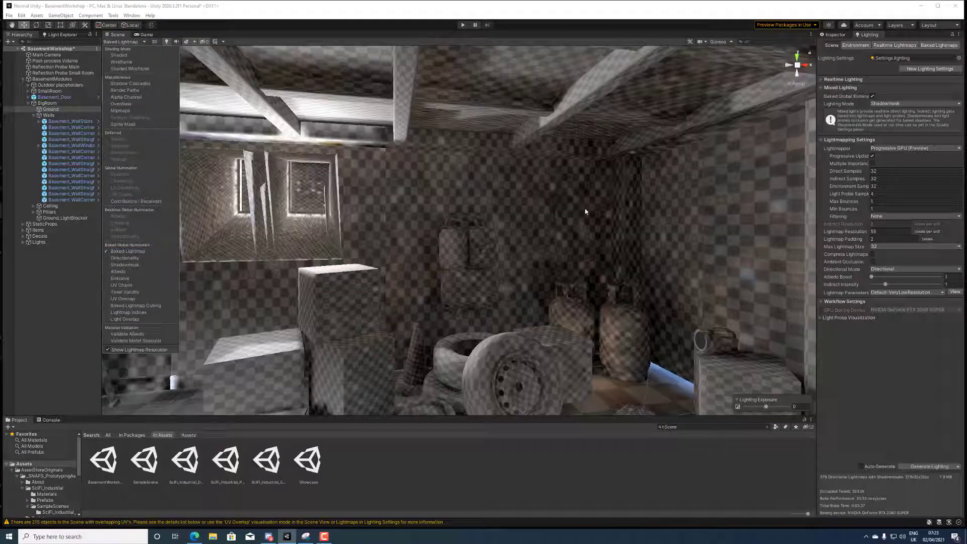
{"action": "left_click", "coordinate": [309, 212]}
{"action": "right_click_drag", "start_coordinate": [462, 207], "coordinate": [528, 204]}
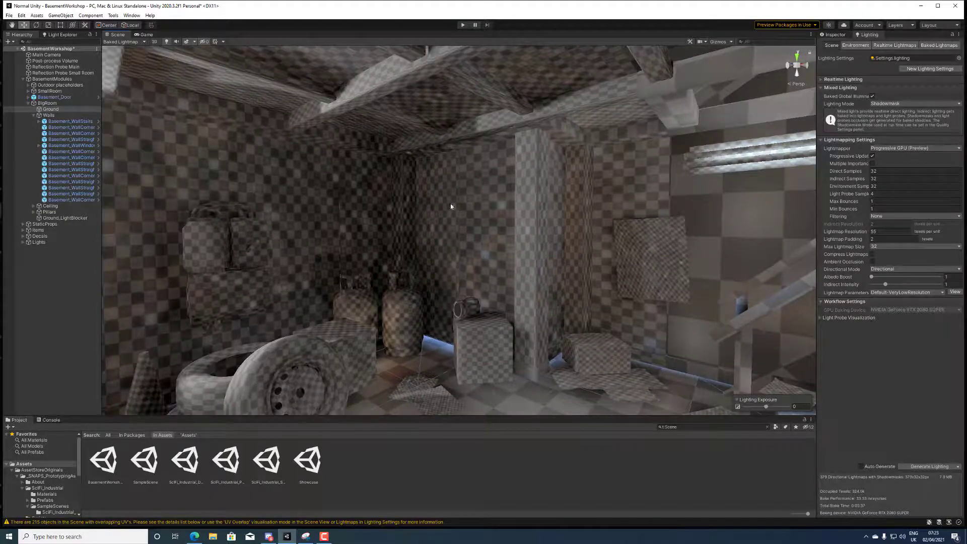
{"action": "right_click_drag", "start_coordinate": [446, 209], "coordinate": [663, 189]}
{"action": "left_click", "coordinate": [514, 203]}
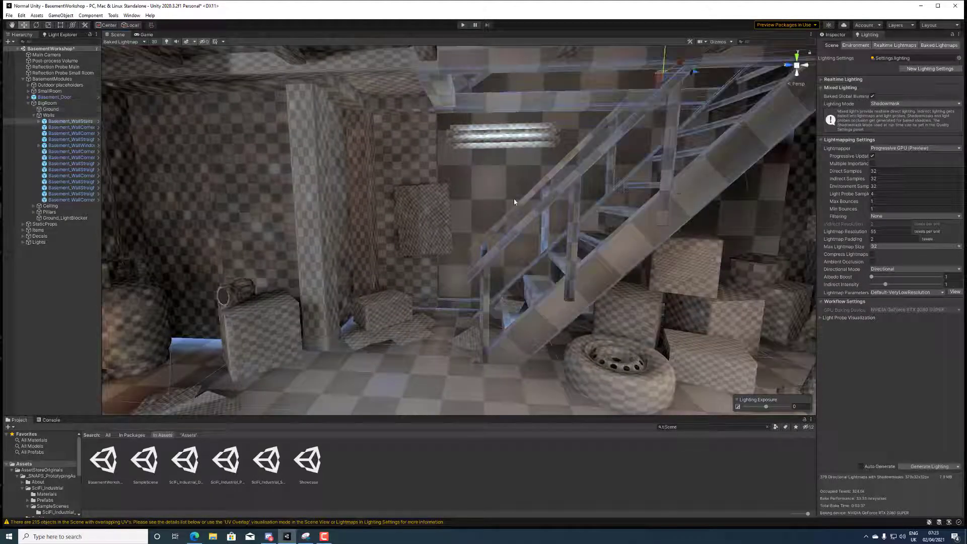
Set the Max Lightmap Size to 256 and the Lightmap Resolution to 40 texels per unit
{"action": "left_click", "coordinate": [886, 246]}
{"action": "left_click", "coordinate": [890, 277]}
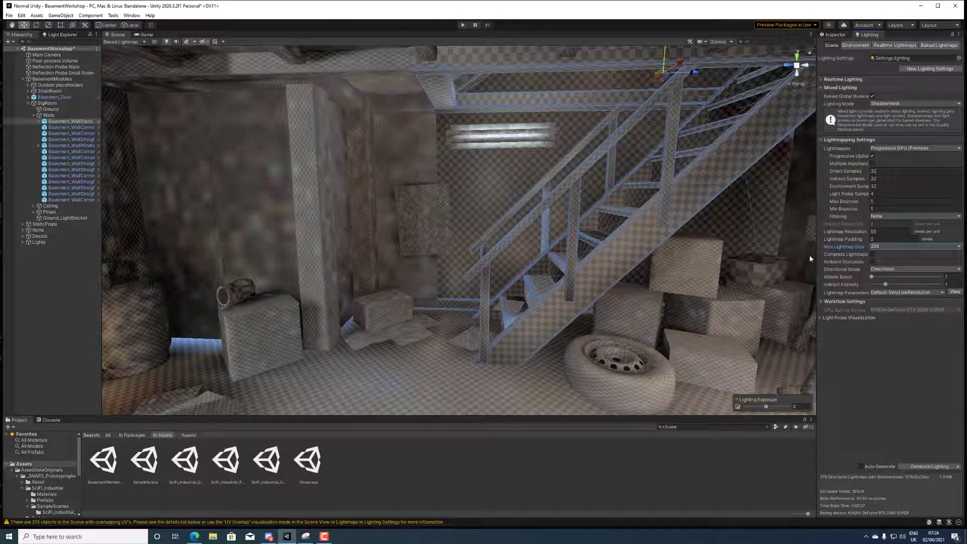
{"action": "left_click", "coordinate": [880, 233]}
{"action": "type", "text": "40"}
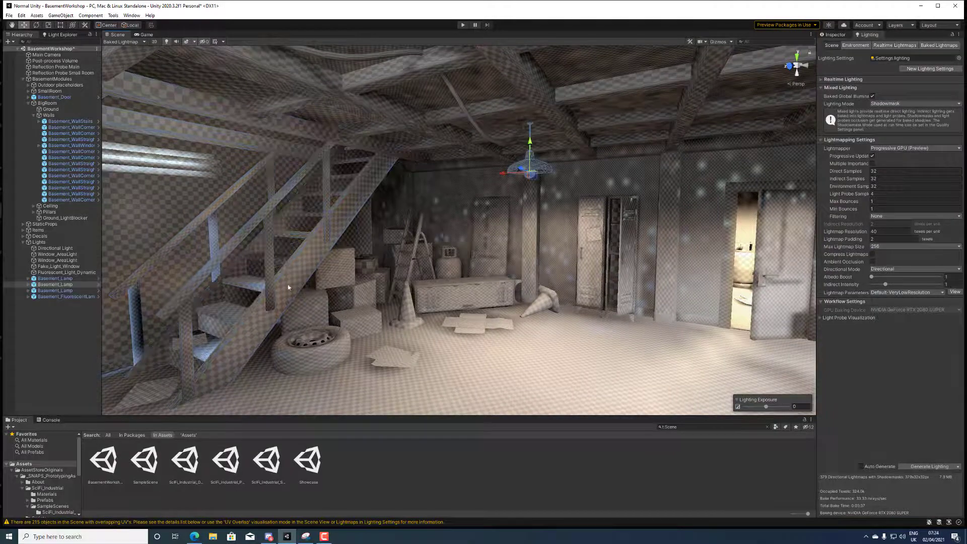
Deactivate the three Basement_Lamp objects in the Lights group, leaving the fluorescent lamp out of the selection
{"action": "left_click", "coordinate": [55, 278]}
{"action": "left_click", "coordinate": [64, 297], "text": "shift"}
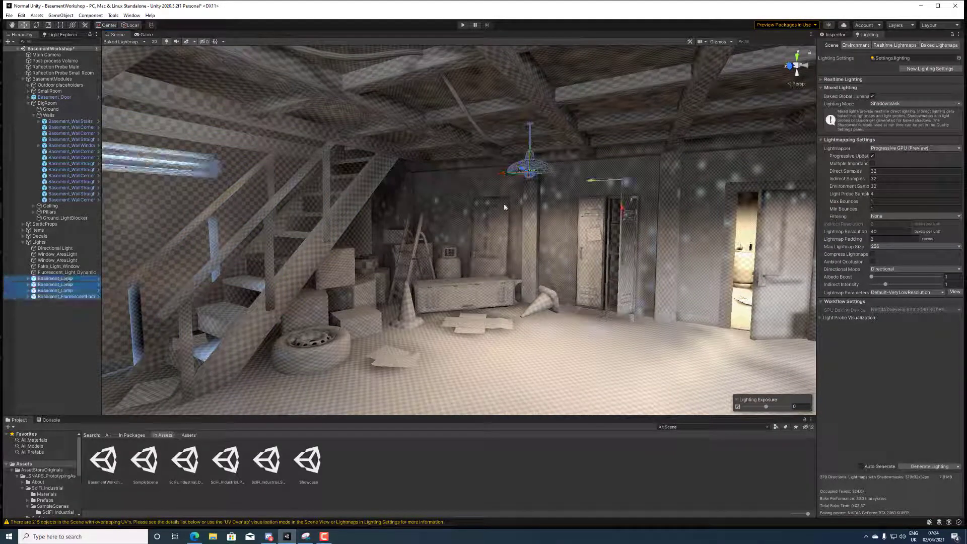
{"action": "left_click", "coordinate": [55, 291], "text": "shift"}
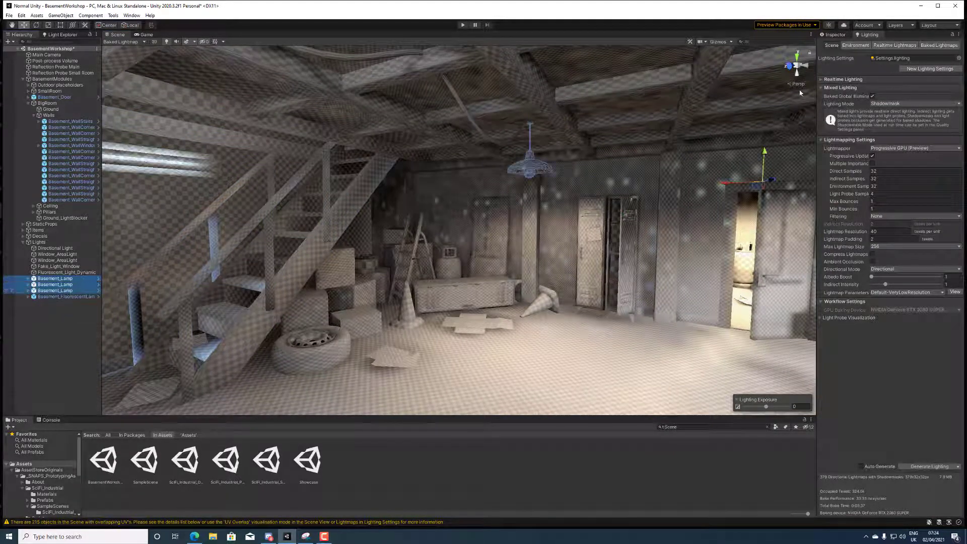
{"action": "left_click", "coordinate": [831, 37]}
{"action": "left_click", "coordinate": [835, 44]}
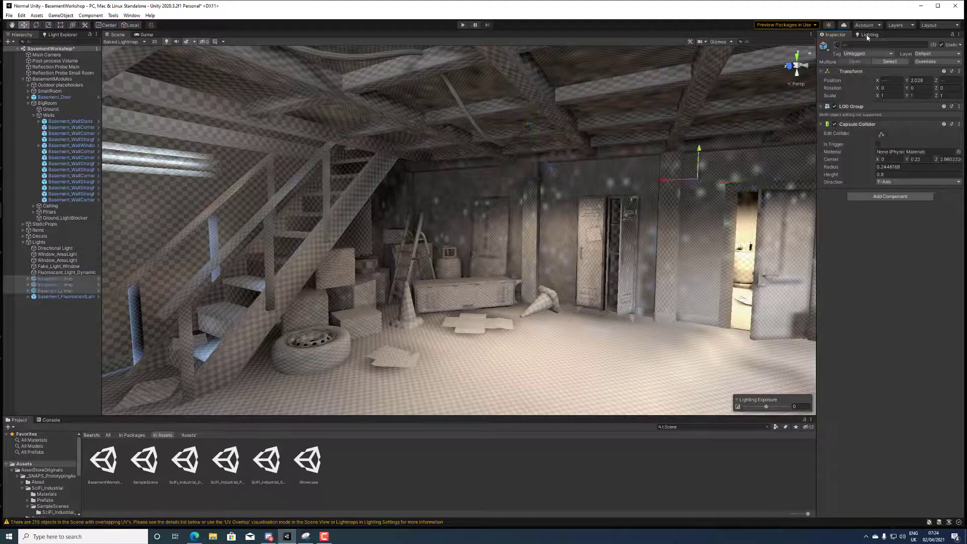
Generate the lighting for the scene with the current lightmapping settings
{"action": "left_click", "coordinate": [869, 35]}
{"action": "right_click_drag", "start_coordinate": [660, 189], "coordinate": [595, 182]}
{"action": "left_click", "coordinate": [833, 34]}
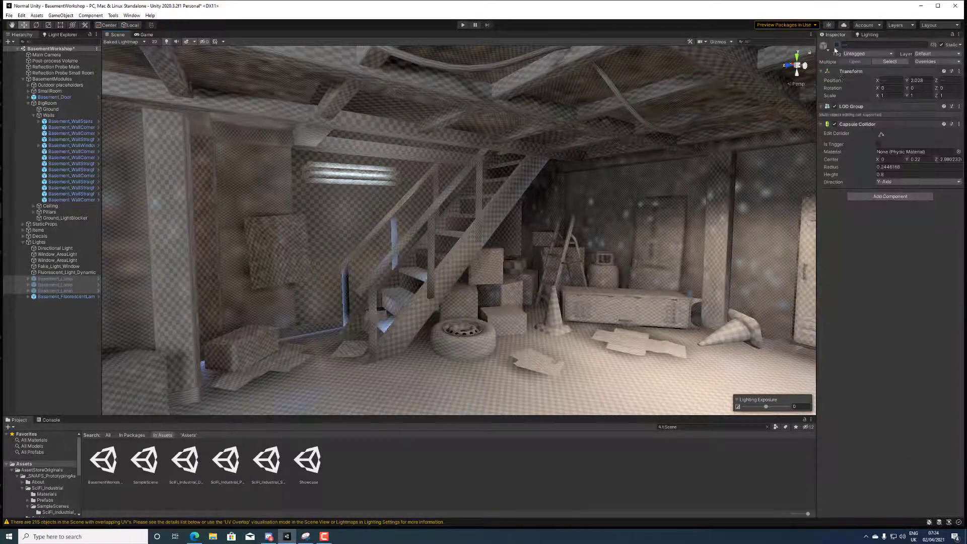
{"action": "left_click", "coordinate": [867, 36]}
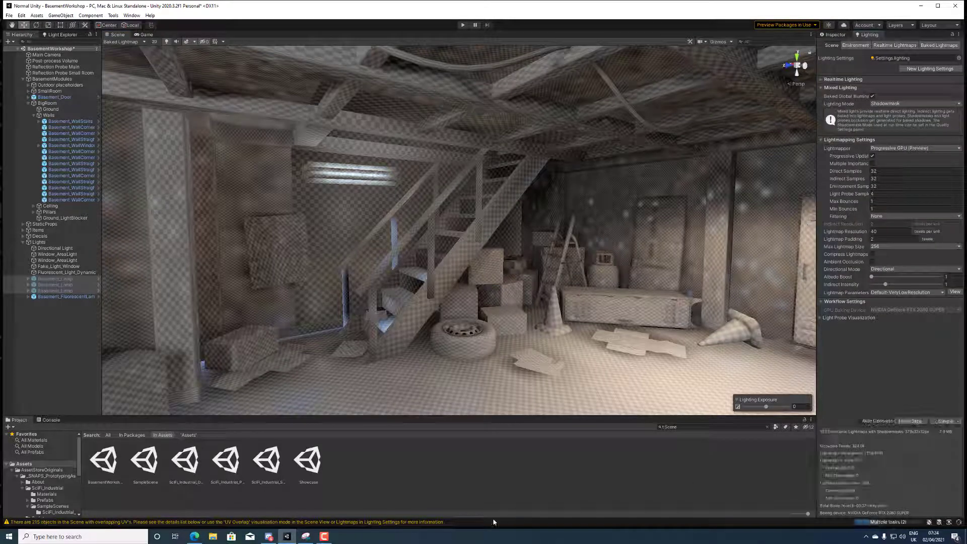
{"action": "left_click", "coordinate": [324, 537]}
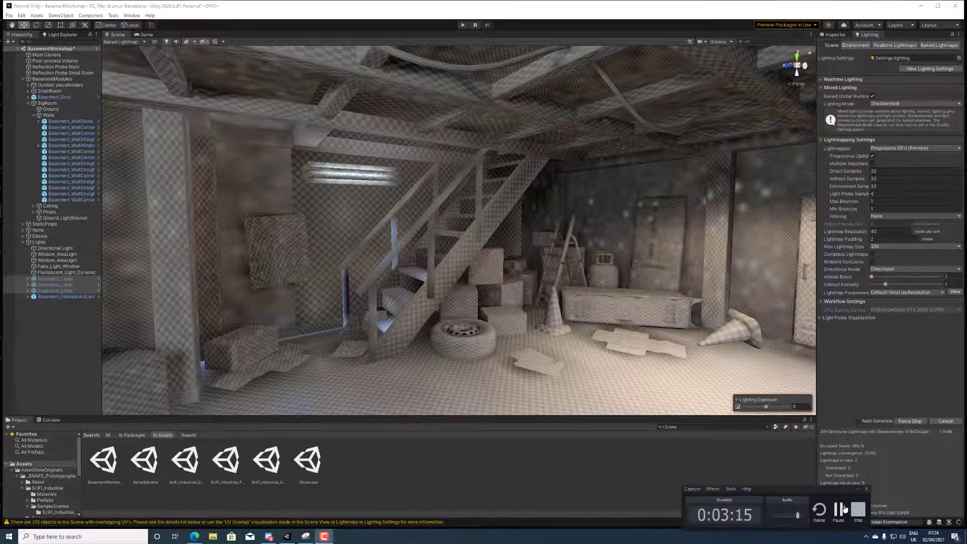
{"action": "left_click", "coordinate": [841, 510]}
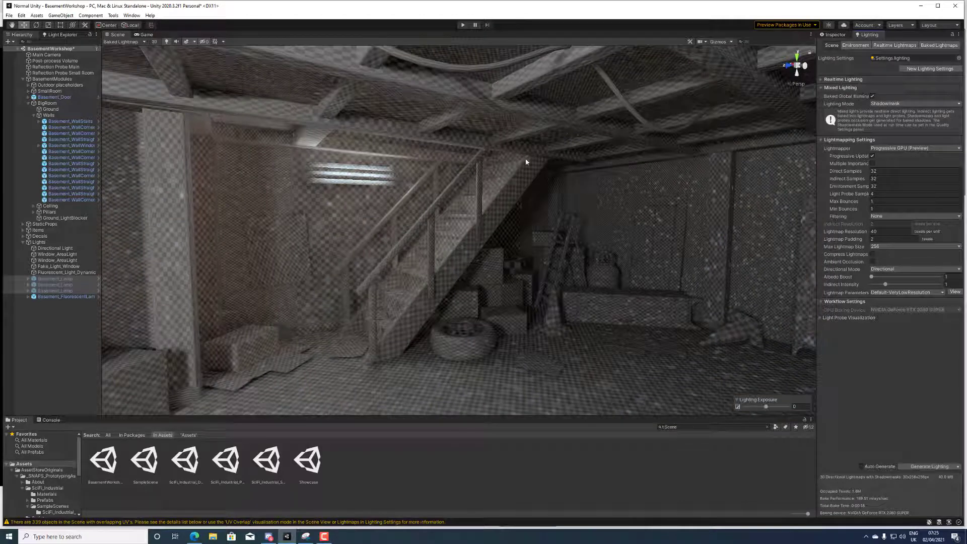
Preview the baked lighting through the main camera in the Game view, and return to the Scene view
{"action": "left_click", "coordinate": [145, 34]}
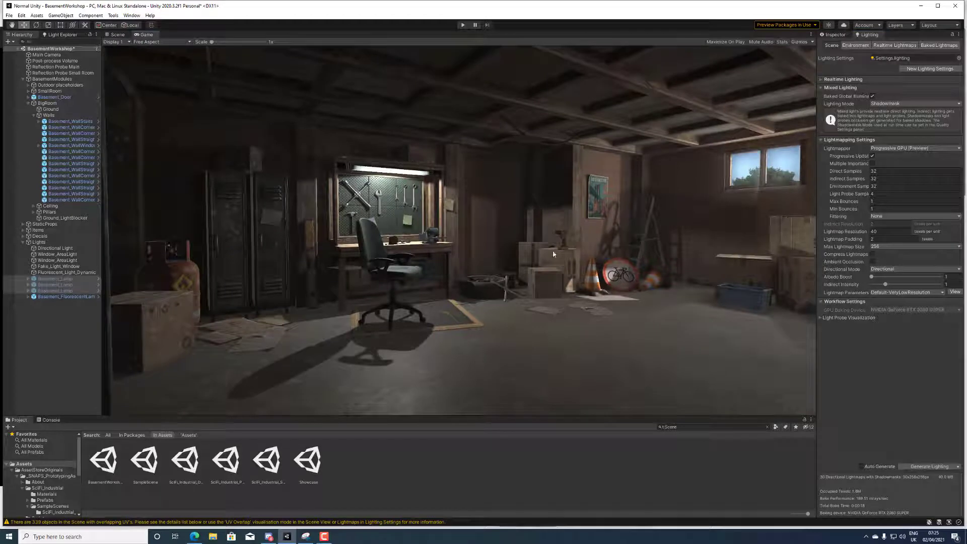
{"action": "left_click", "coordinate": [113, 34]}
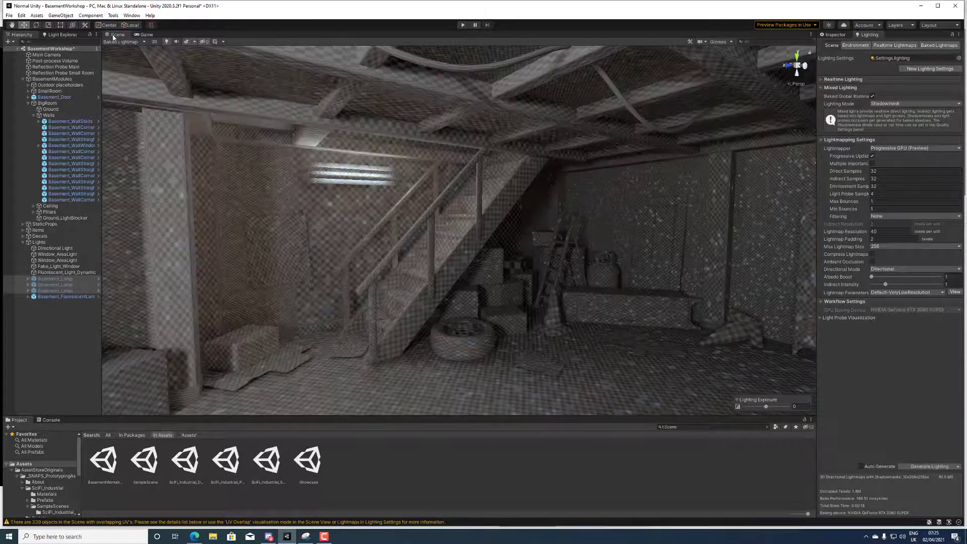
Show the scene in Shaded mode and examine the walls, stairs, lockers and floor for lighting seams between the modules
{"action": "left_click", "coordinate": [115, 41]}
{"action": "left_click", "coordinate": [122, 55]}
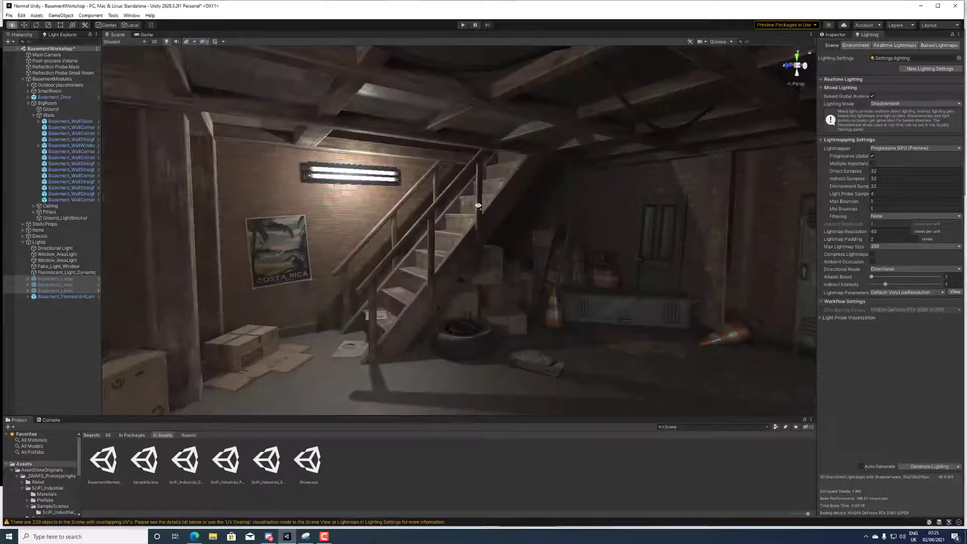
{"action": "scroll", "coordinate": [476, 207], "scroll_direction": "down", "scroll_amount": 5}
{"action": "scroll", "coordinate": [459, 228], "scroll_direction": "up", "scroll_amount": 2}
{"action": "scroll", "coordinate": [460, 227], "scroll_direction": "up", "scroll_amount": 1}
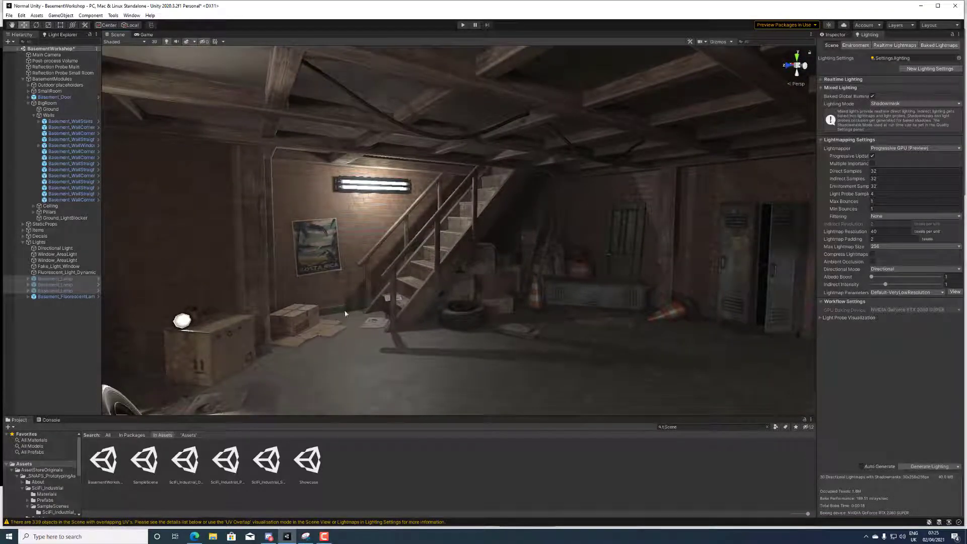
{"action": "key", "text": "w"}
{"action": "right_click_drag", "start_coordinate": [346, 298], "coordinate": [438, 273]}
{"action": "right_click_drag", "start_coordinate": [375, 302], "coordinate": [389, 357]}
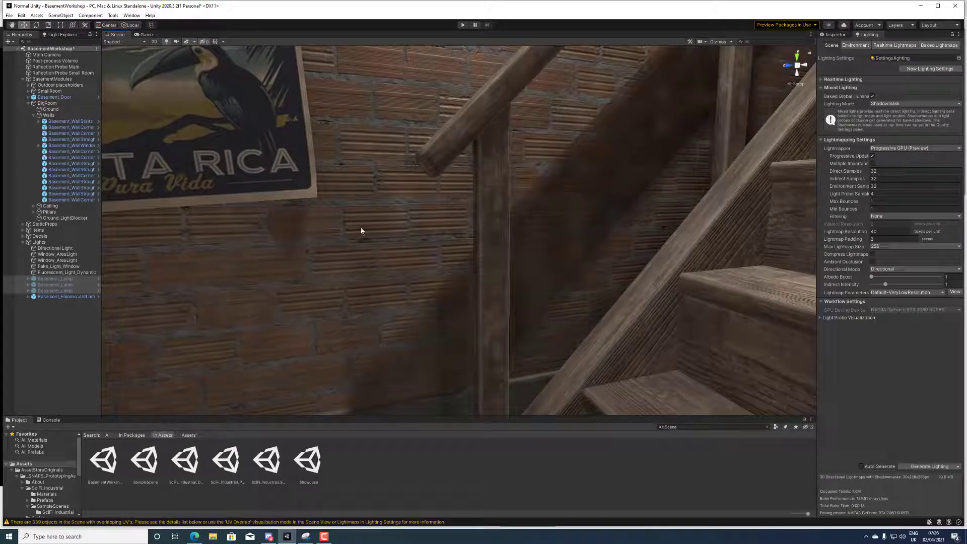
{"action": "right_click_drag", "start_coordinate": [374, 289], "coordinate": [550, 262]}
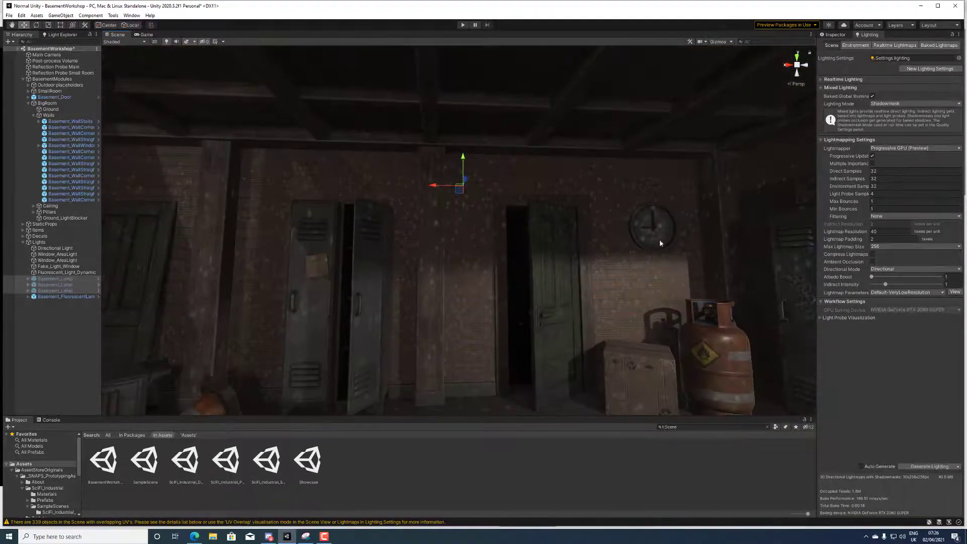
{"action": "right_click_drag", "start_coordinate": [654, 246], "coordinate": [378, 254]}
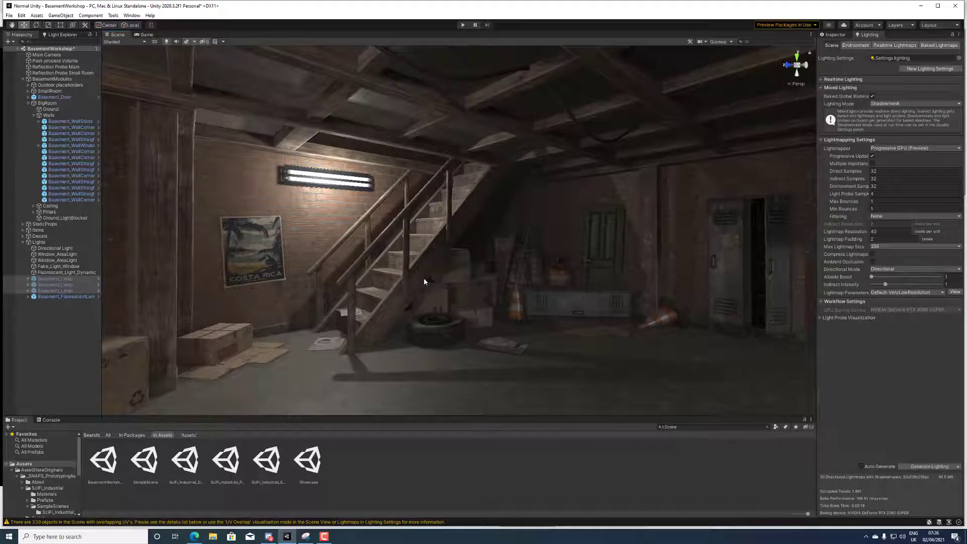
{"action": "right_click_drag", "start_coordinate": [424, 282], "coordinate": [477, 318]}
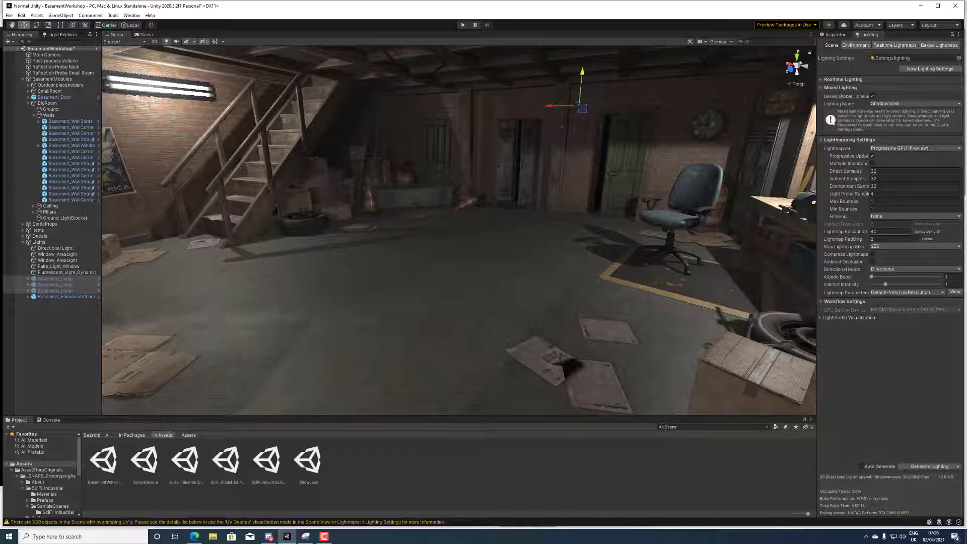
Set the Max Lightmap Size to 1024 and the Lightmap Resolution to 55 texels per unit
{"action": "left_click", "coordinate": [890, 247]}
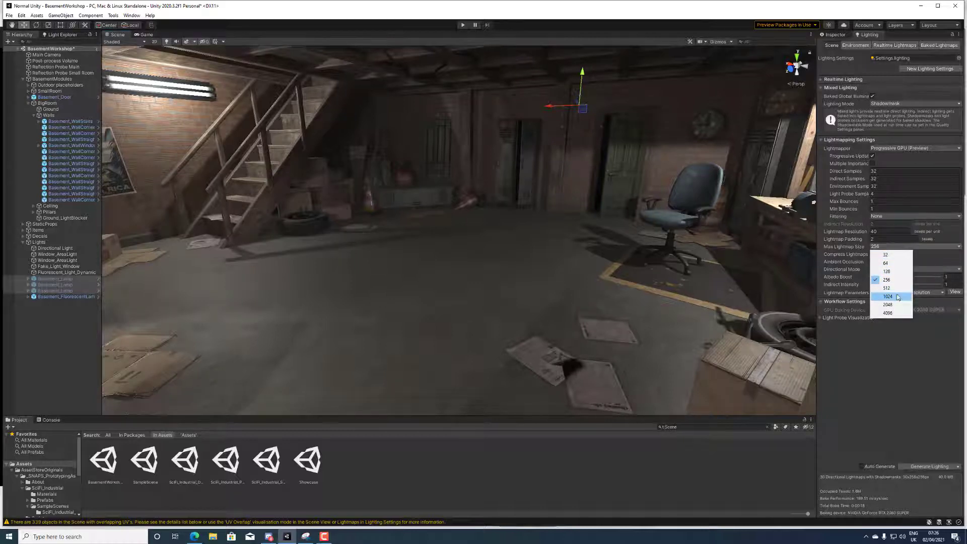
{"action": "left_click", "coordinate": [892, 296]}
{"action": "left_click", "coordinate": [887, 233]}
{"action": "type", "text": "55"}
{"action": "key", "text": "Return"}
Display the Baked Lightmap view of the basement and generate the lighting with the larger lightmap settings
{"action": "right_click_drag", "start_coordinate": [624, 320], "coordinate": [534, 315]}
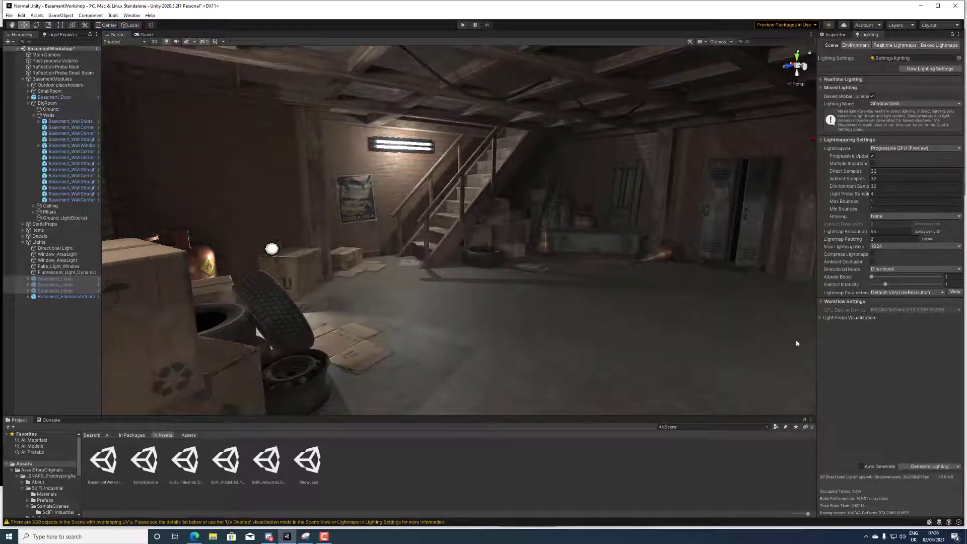
{"action": "left_click", "coordinate": [123, 42]}
{"action": "left_click", "coordinate": [128, 250]}
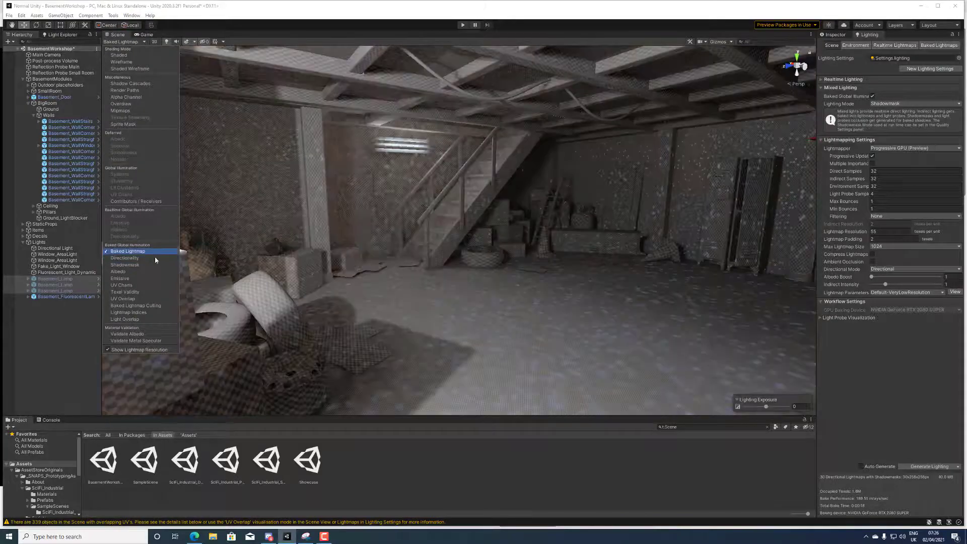
{"action": "mouse_move", "coordinate": [453, 267]}
{"action": "right_mouse_down"}
{"action": "mouse_move", "coordinate": [398, 265]}
{"action": "mouse_move", "coordinate": [501, 244]}
{"action": "right_mouse_up"}
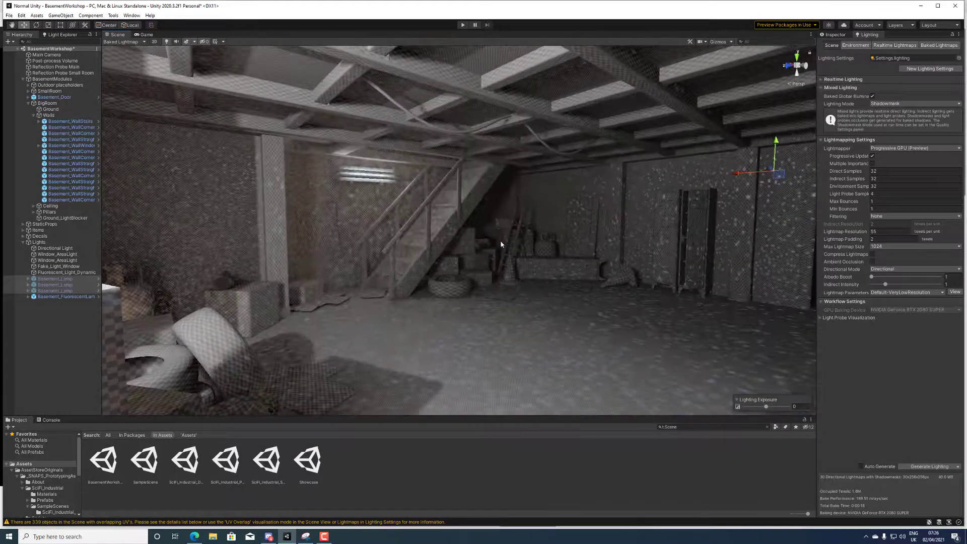
{"action": "left_click", "coordinate": [922, 465]}
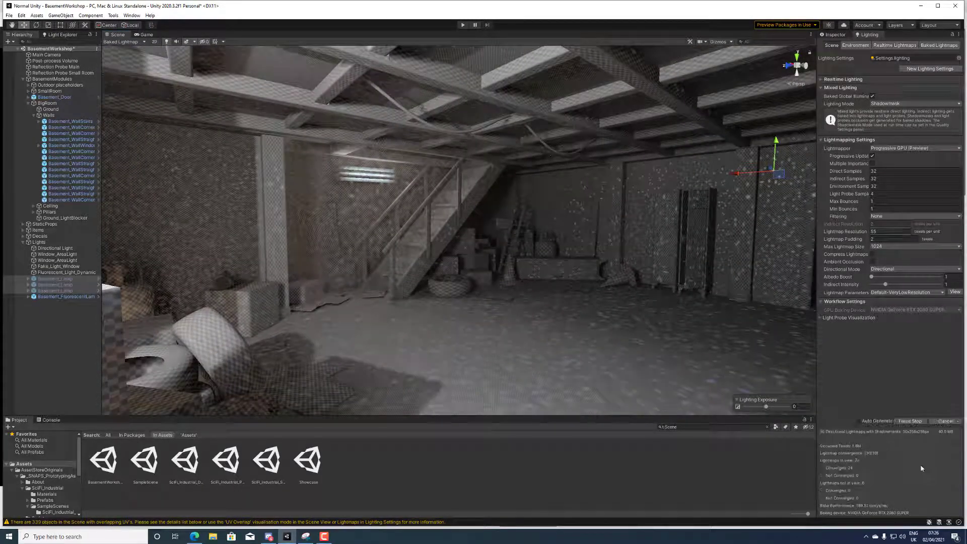
{"action": "left_click", "coordinate": [324, 536]}
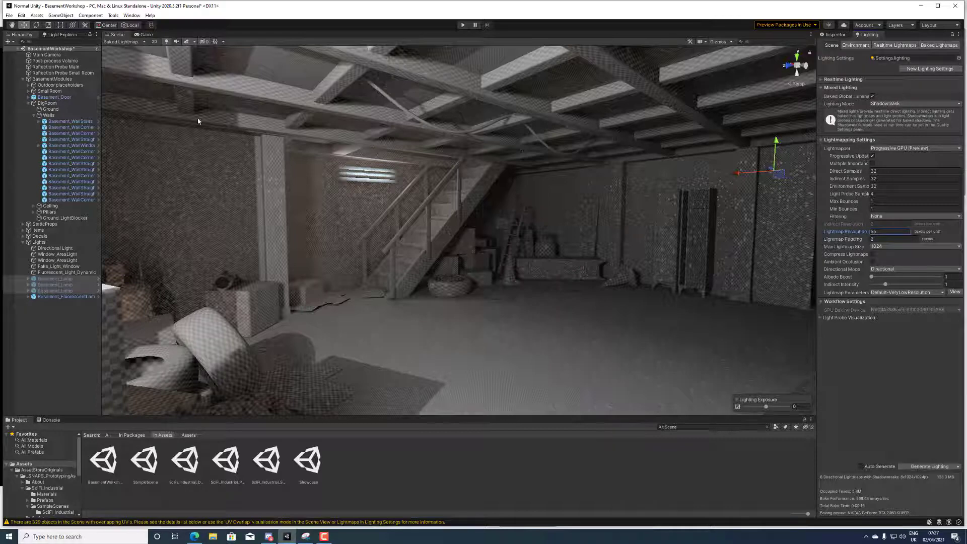
Return the scene to Shaded mode and examine the rebaked walls around the stairs and poster
{"action": "left_click", "coordinate": [126, 42]}
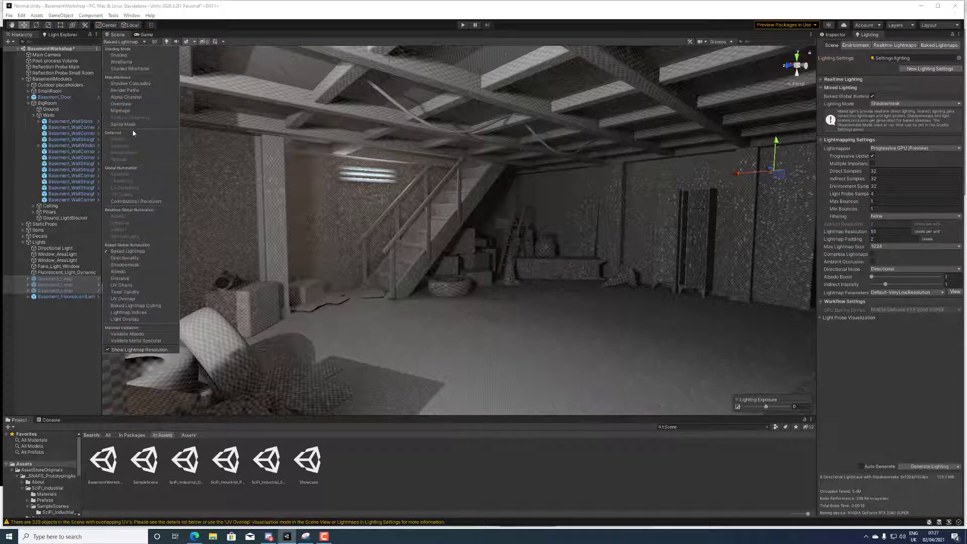
{"action": "left_click", "coordinate": [120, 56]}
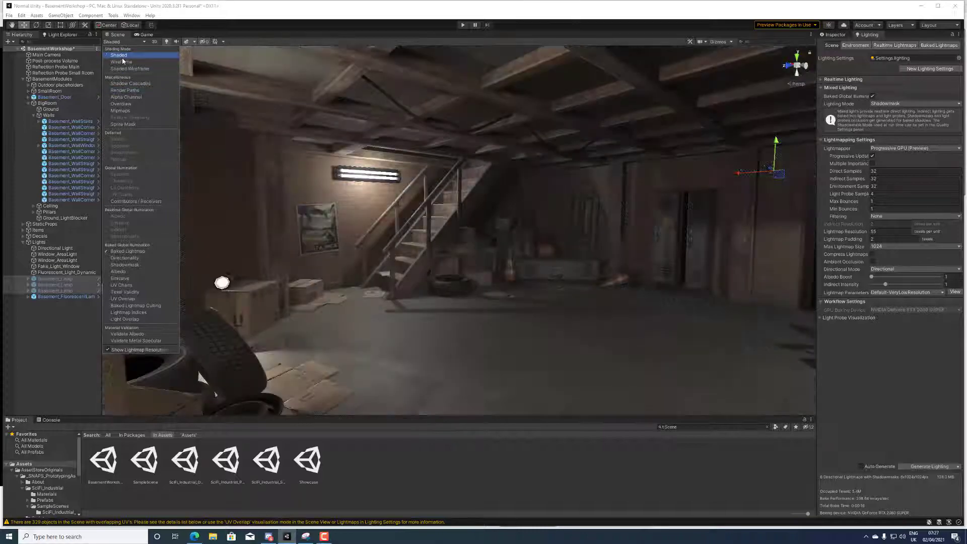
{"action": "mouse_move", "coordinate": [416, 213]}
{"action": "right_mouse_down"}
{"action": "mouse_move", "coordinate": [400, 235]}
{"action": "mouse_move", "coordinate": [533, 258]}
{"action": "mouse_move", "coordinate": [407, 210]}
{"action": "right_mouse_up"}
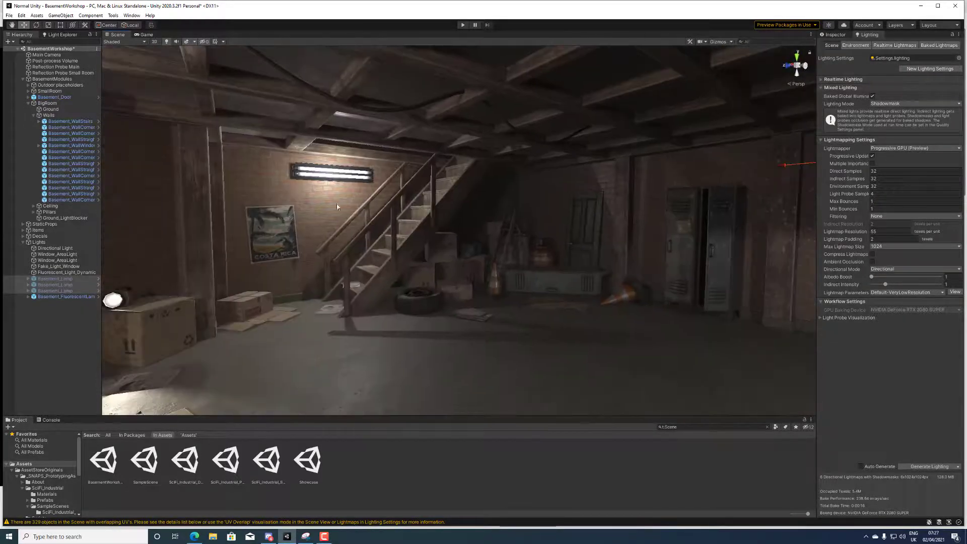
{"action": "right_click_drag", "start_coordinate": [309, 199], "coordinate": [475, 224]}
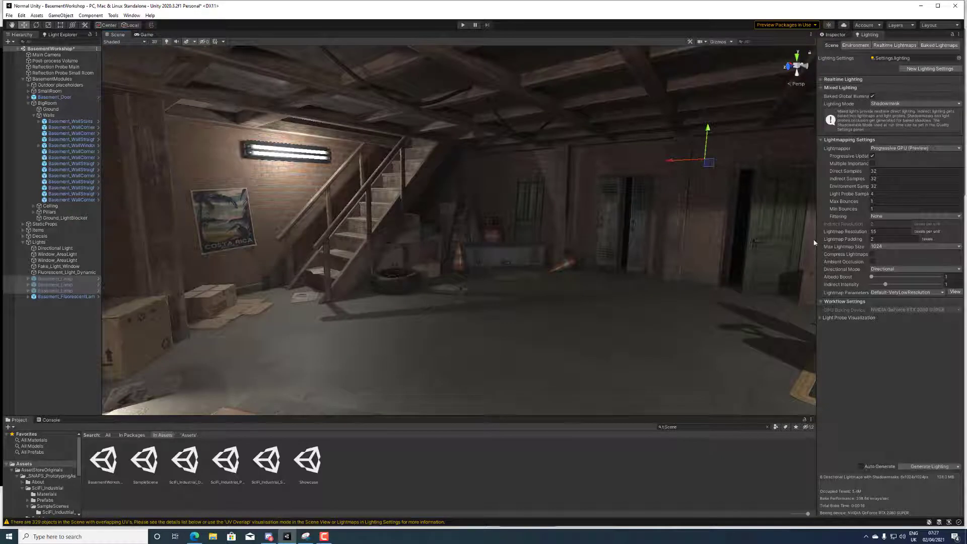
Set the Lightmap Resolution to 40 texels per unit and the Max Lightmap Size to 256
{"action": "left_click", "coordinate": [905, 232]}
{"action": "type", "text": "40"}
{"action": "left_click", "coordinate": [896, 246]}
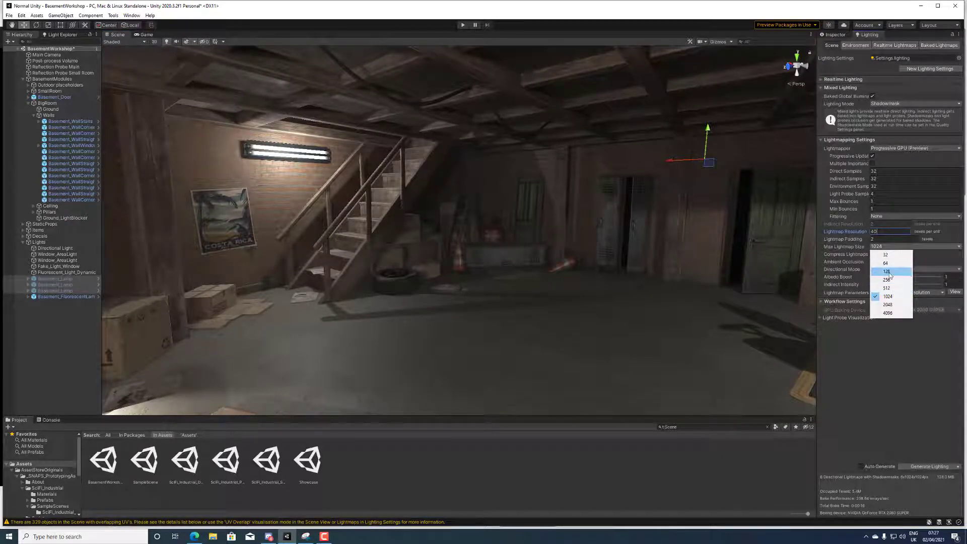
{"action": "left_click", "coordinate": [888, 279]}
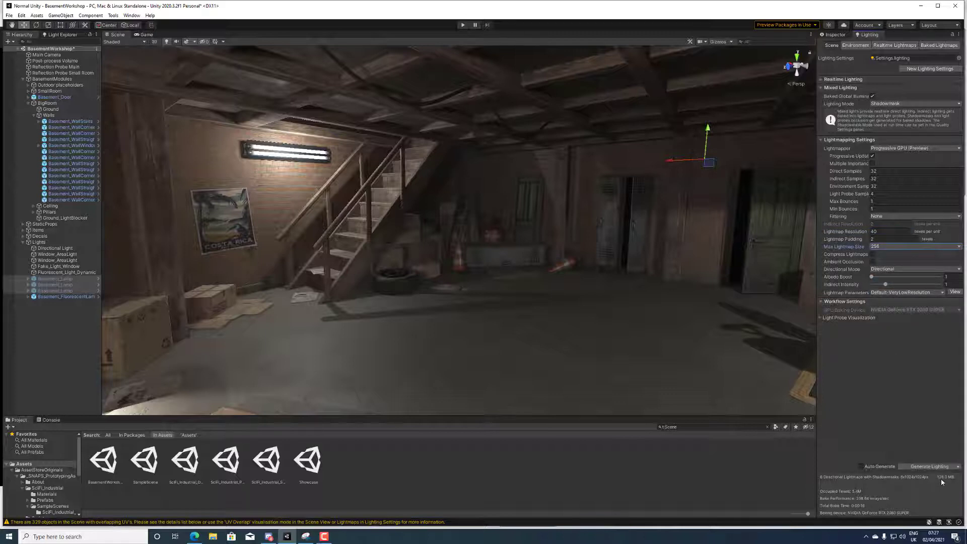
Enable Compress Lightmaps and Ambient Occlusion, and set both Max Bounces and Min Bounces to 4
{"action": "left_click", "coordinate": [872, 254]}
{"action": "left_click", "coordinate": [872, 262]}
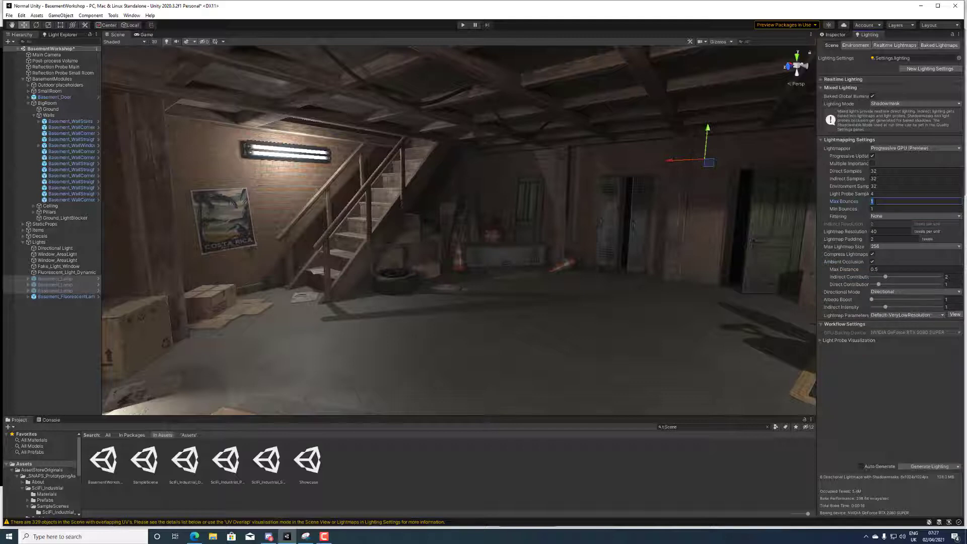
{"action": "type", "text": "4"}
{"action": "left_click", "coordinate": [875, 208]}
Generate the lighting with the compression, ambient occlusion and bounce settings, and inspect the rebaked room
{"action": "left_click", "coordinate": [931, 465]}
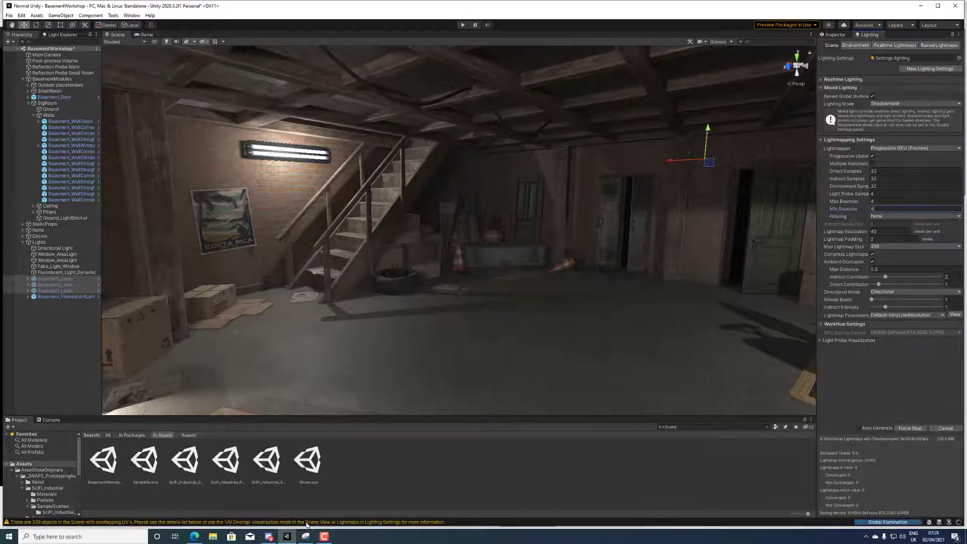
{"action": "left_click", "coordinate": [324, 536]}
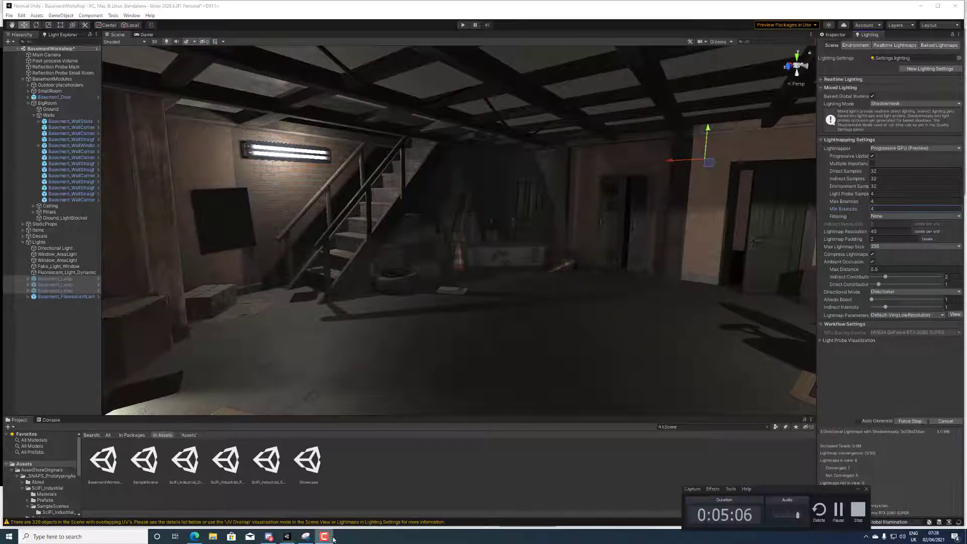
{"action": "left_click", "coordinate": [838, 510]}
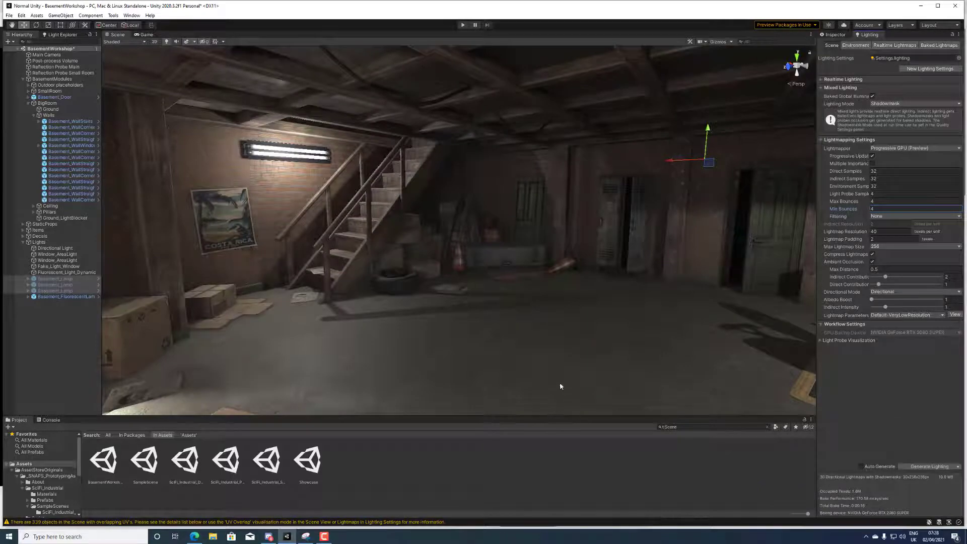
{"action": "right_click_drag", "start_coordinate": [560, 386], "coordinate": [369, 387]}
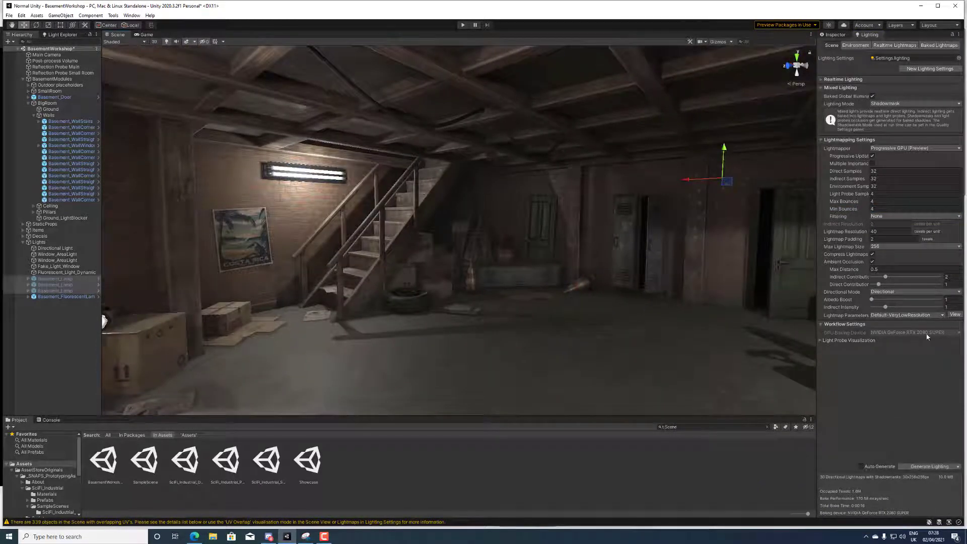
Set the Lightmap Parameters to Default-Medium, generate the lighting, and inspect the floor and walls
{"action": "left_click", "coordinate": [906, 314]}
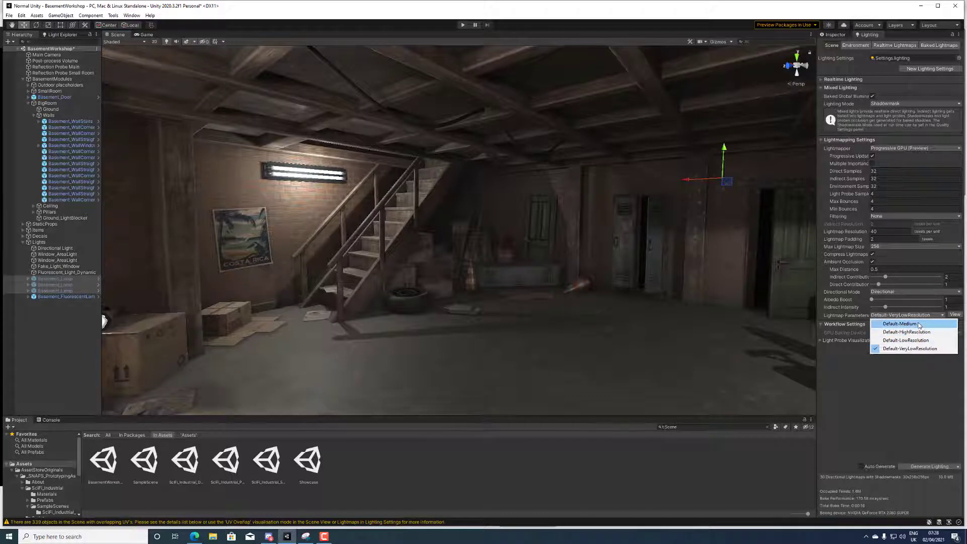
{"action": "left_click", "coordinate": [917, 324]}
{"action": "left_click", "coordinate": [928, 466]}
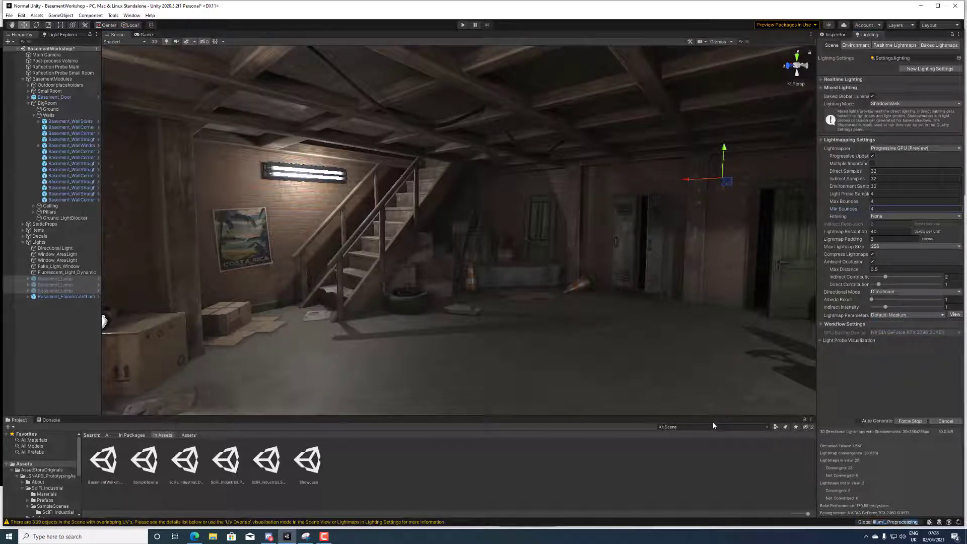
{"action": "right_click_drag", "start_coordinate": [573, 339], "coordinate": [569, 354]}
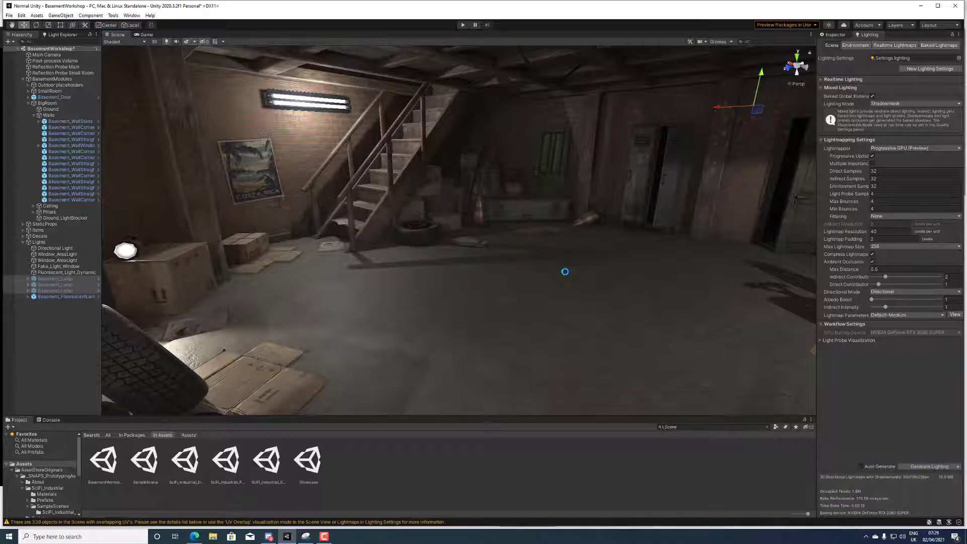
{"action": "right_click_drag", "start_coordinate": [549, 284], "coordinate": [555, 272]}
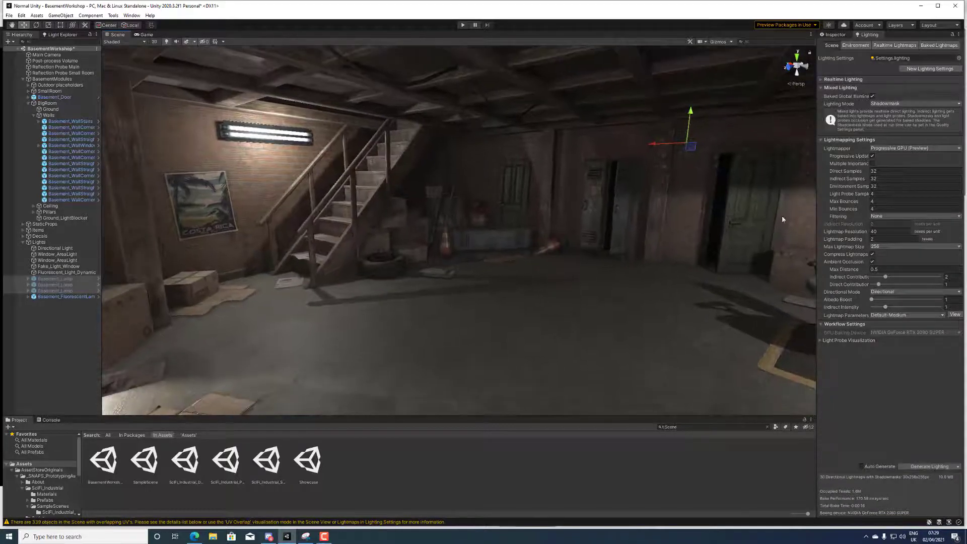
Switch lightmap Filtering to Advanced, with OpenImageDenoise as the Direct Denoiser and a direct Gaussian filter radius of 2 texels
{"action": "left_click", "coordinate": [889, 216]}
{"action": "left_click", "coordinate": [894, 242]}
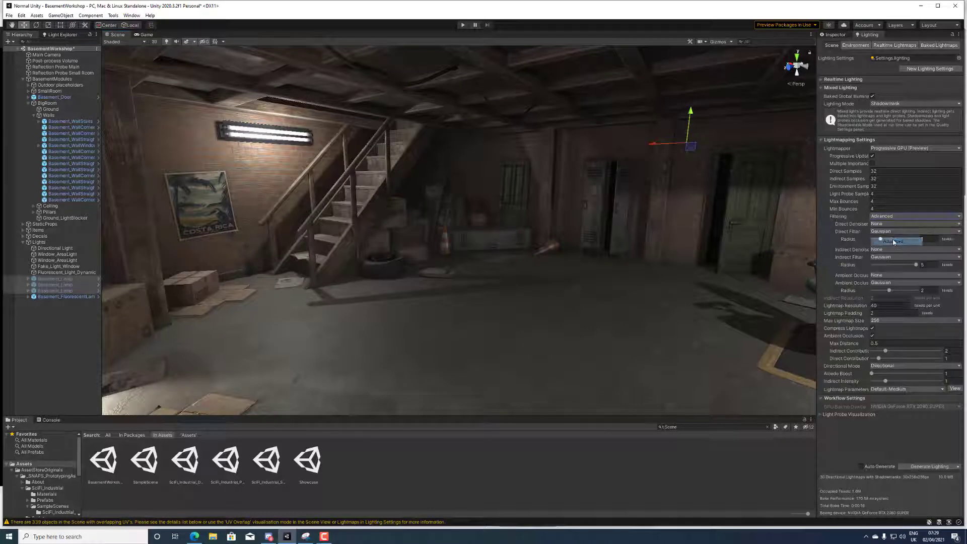
{"action": "left_click", "coordinate": [899, 221]}
{"action": "left_click", "coordinate": [900, 239]}
{"action": "left_click_drag", "start_coordinate": [899, 240], "coordinate": [890, 241]}
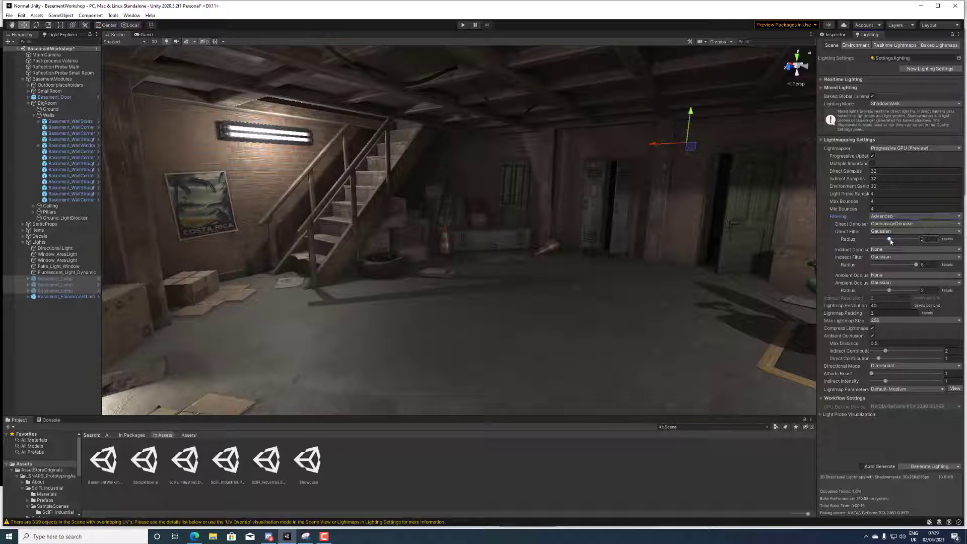
Set the Indirect Denoiser to OpenImageDenoise with a Gaussian filter radius of 2 texels, and generate the lighting
{"action": "left_click", "coordinate": [899, 250]}
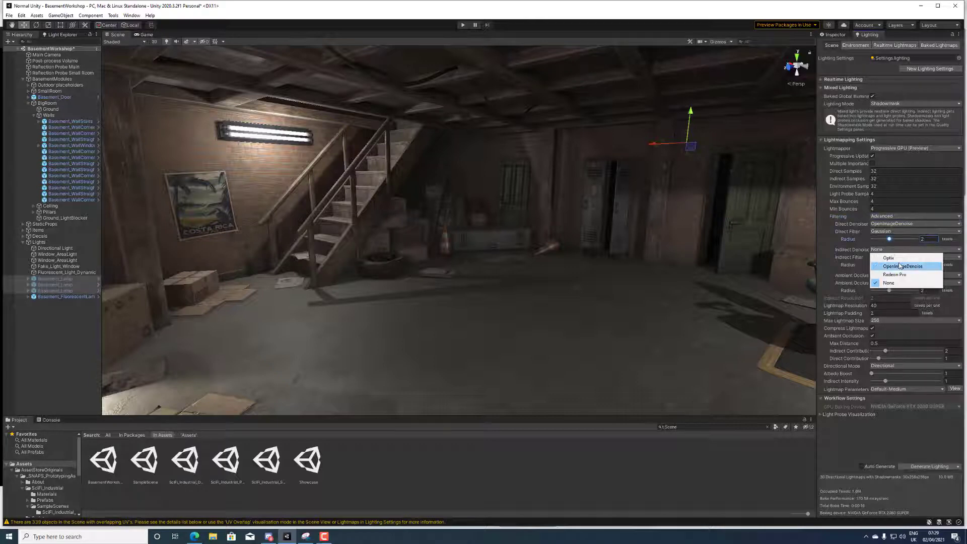
{"action": "left_click", "coordinate": [899, 266]}
{"action": "left_click_drag", "start_coordinate": [899, 265], "coordinate": [889, 264]}
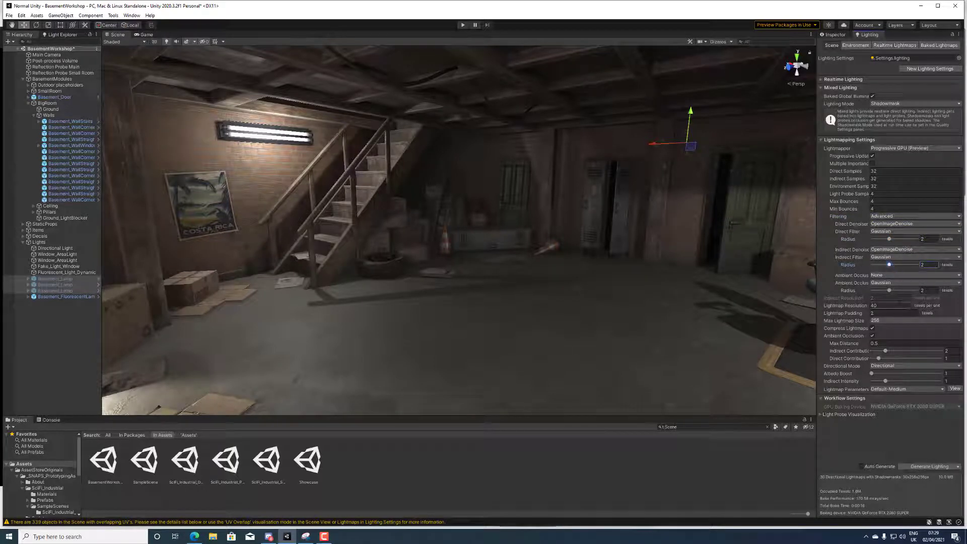
{"action": "left_click", "coordinate": [929, 467]}
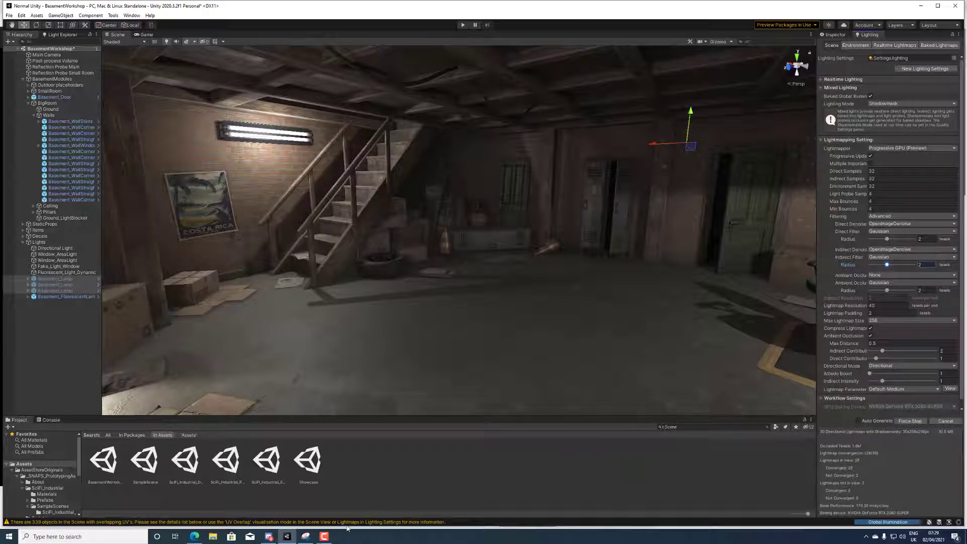
{"action": "left_click", "coordinate": [324, 537]}
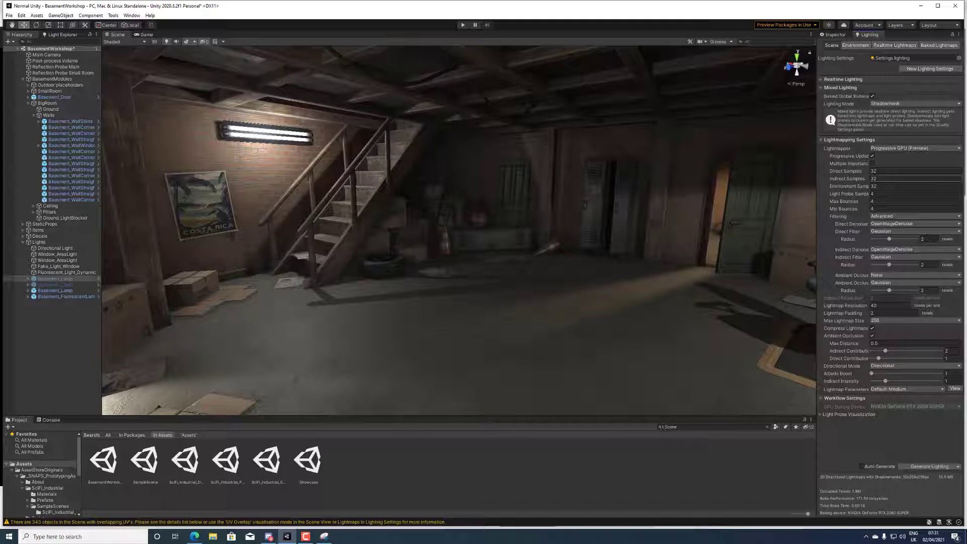
Set the Direct, Indirect and Environment Samples to 256 each and generate the lighting
{"action": "left_click", "coordinate": [878, 171]}
{"action": "type", "text": "256"}
{"action": "key", "text": "Tab"}
{"action": "type", "text": "256"}
{"action": "key", "text": "Tab"}
{"action": "type", "text": "2"}
{"action": "left_click", "coordinate": [910, 468]}
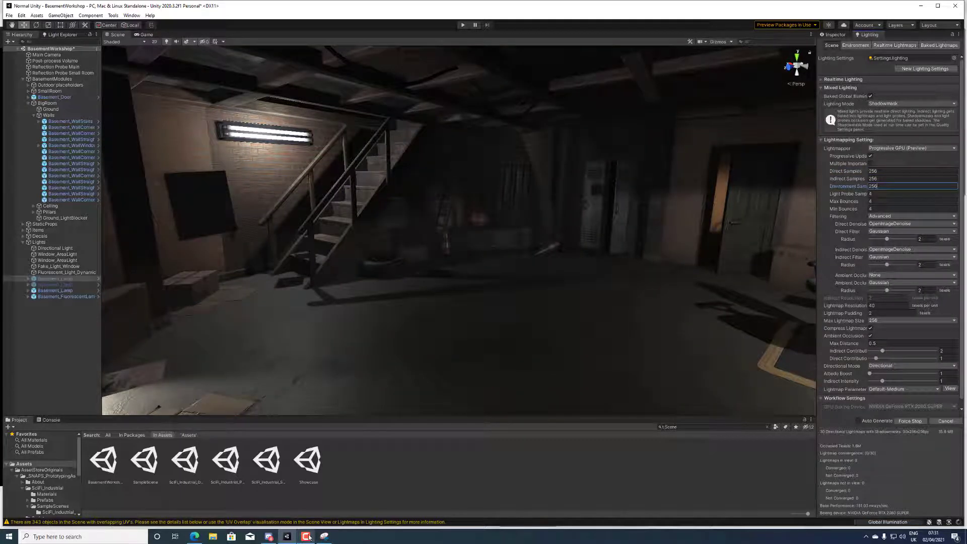
{"action": "left_click", "coordinate": [306, 536]}
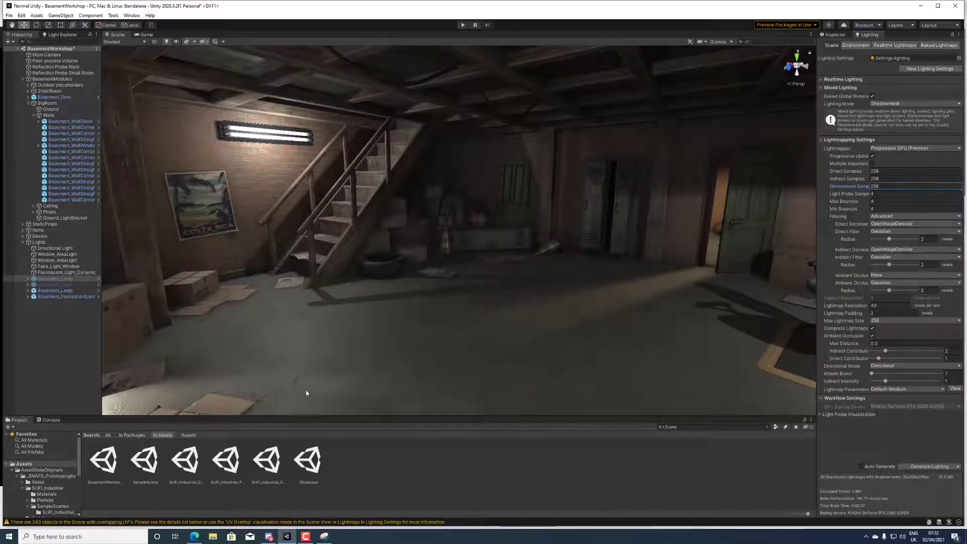
Compare the rebaked scene with the earlier Snipping Tool capture by switching between the two, checking the walls and floor
{"action": "left_click", "coordinate": [325, 536]}
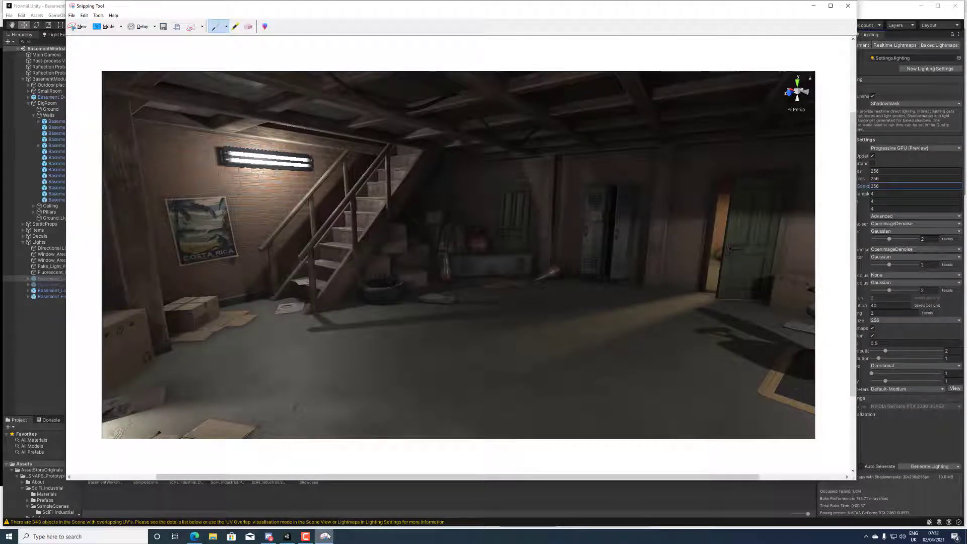
{"action": "left_click", "coordinate": [325, 537]}
{"action": "left_click", "coordinate": [324, 536]}
{"action": "left_click", "coordinate": [325, 536]}
{"action": "left_click", "coordinate": [325, 536]}
{"action": "left_click", "coordinate": [325, 536]}
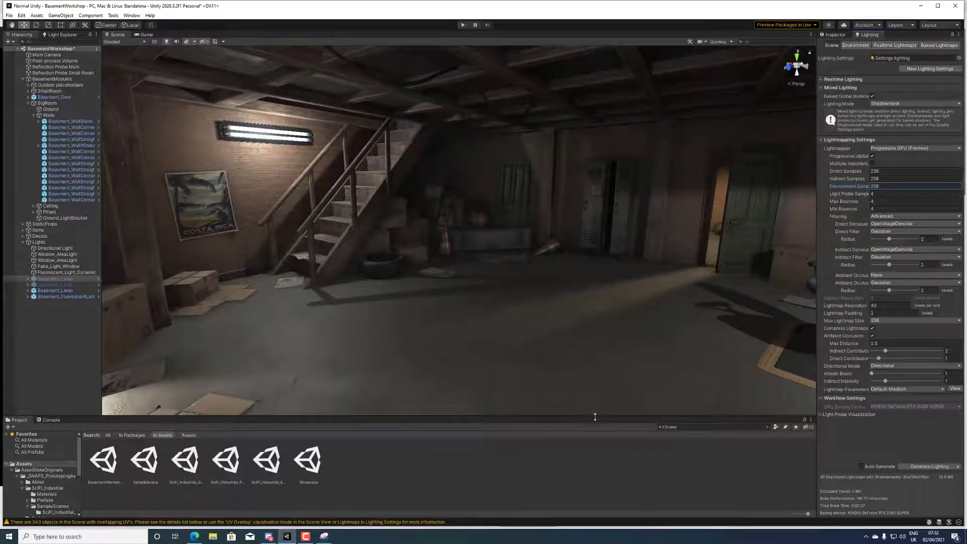
Set the Direct, Indirect and Environment Samples to 32 each and the Max Lightmap Size to 1024
{"action": "left_click", "coordinate": [884, 170]}
{"action": "type", "text": "32"}
{"action": "key", "text": "Tab"}
{"action": "type", "text": "23"}
{"action": "key", "text": "BackSpace"}
{"action": "key", "text": "BackSpace"}
{"action": "type", "text": "32"}
{"action": "key", "text": "Tab"}
{"action": "type", "text": "32"}
{"action": "left_click", "coordinate": [896, 321]}
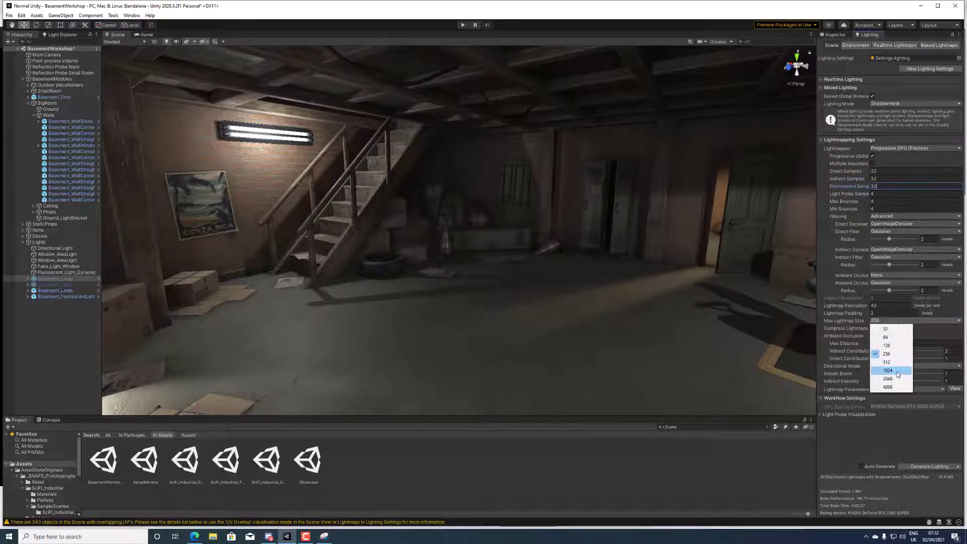
{"action": "left_click", "coordinate": [897, 374]}
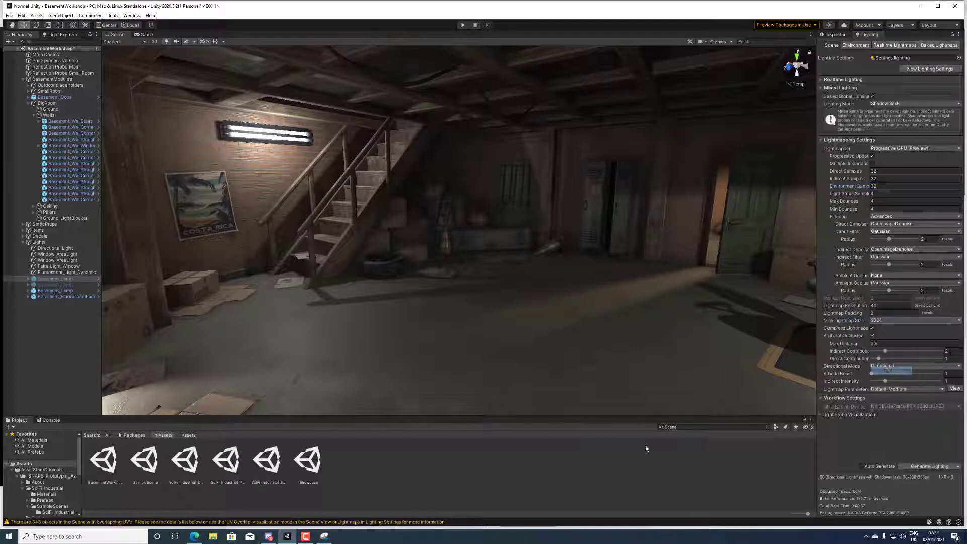
Capture a new snip of the whole scene view in Snipping Tool as a comparison reference
{"action": "left_click", "coordinate": [330, 540]}
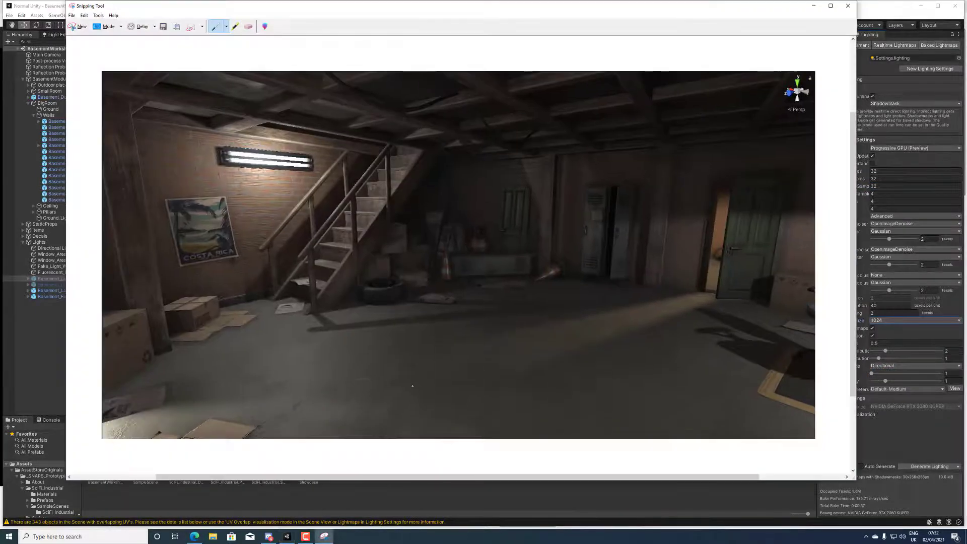
{"action": "left_click", "coordinate": [77, 27]}
{"action": "left_click_drag", "start_coordinate": [102, 46], "coordinate": [816, 414]}
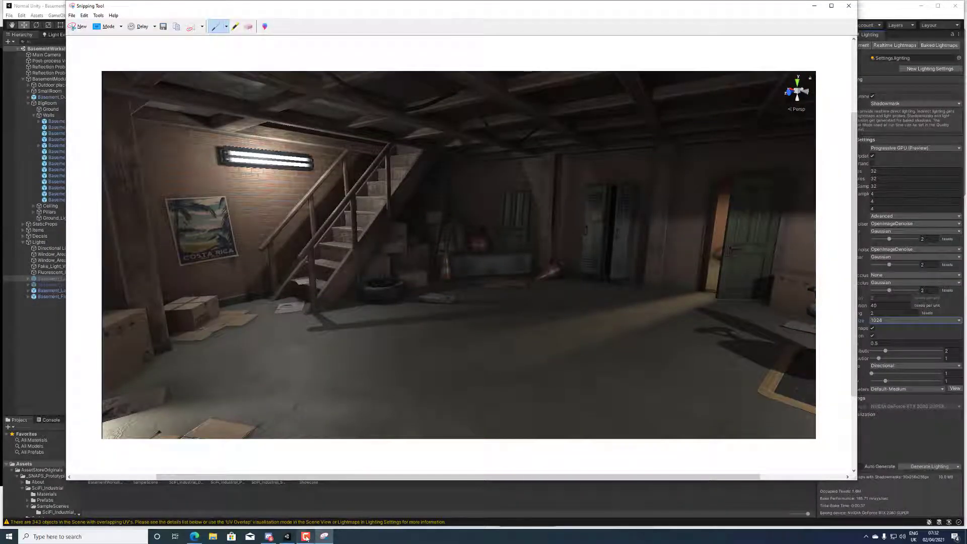
{"action": "left_click", "coordinate": [306, 536]}
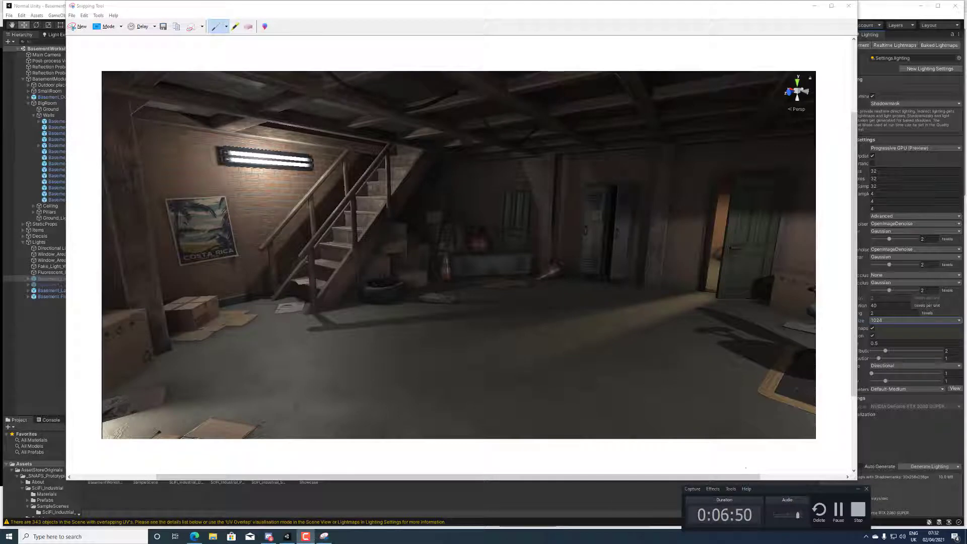
{"action": "left_click", "coordinate": [838, 509]}
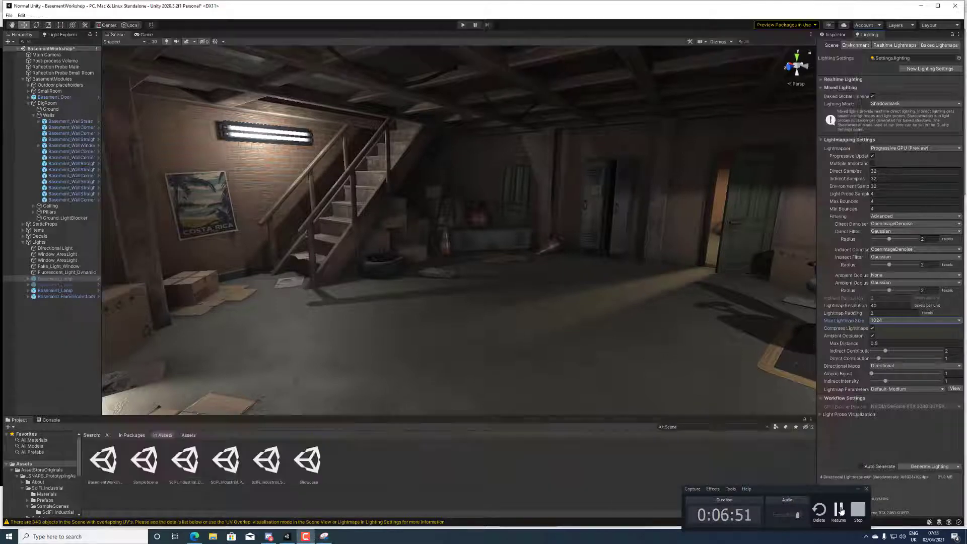
{"action": "left_click", "coordinate": [839, 510]}
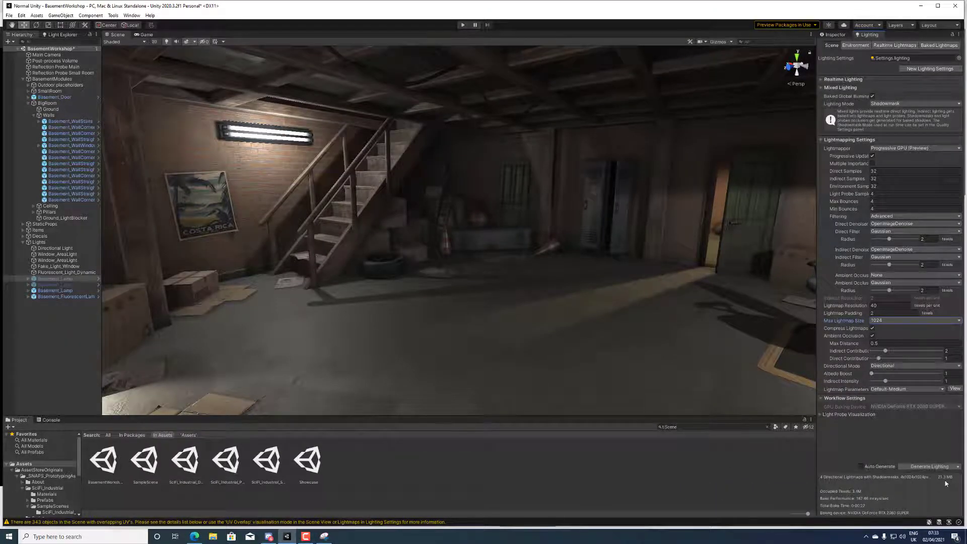
Compare the 1024 lightmap bake with the captured snip, checking the seams on the walls and floor
{"action": "left_click", "coordinate": [328, 537]}
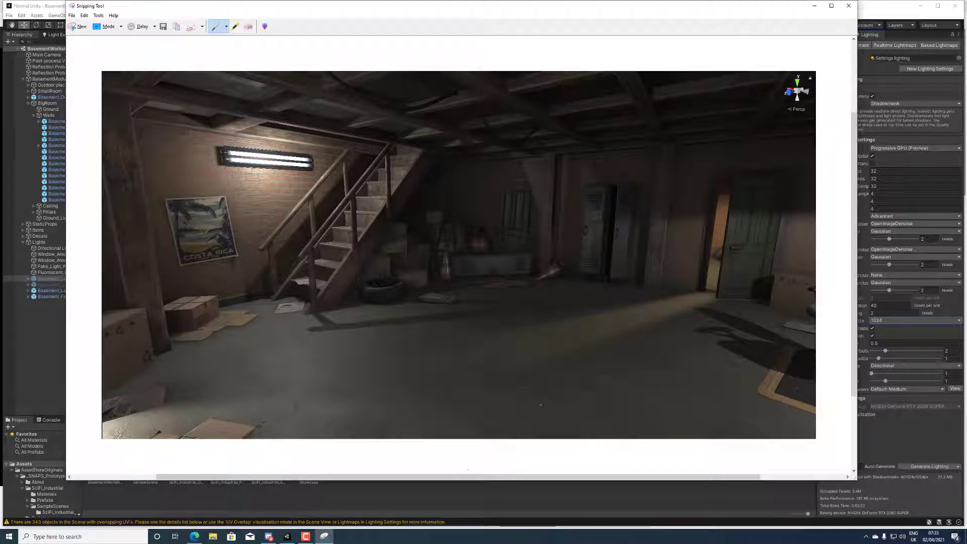
{"action": "left_click", "coordinate": [486, 498]}
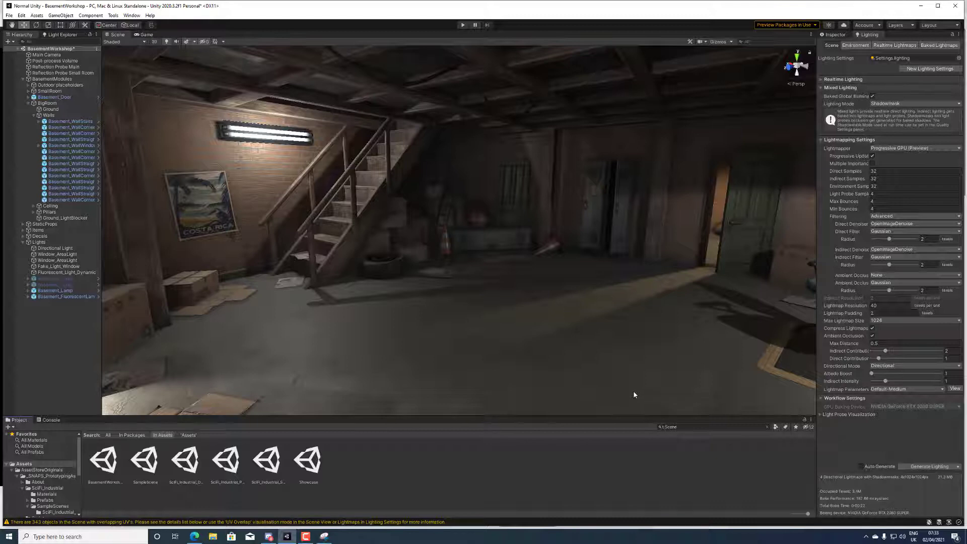
{"action": "mouse_move", "coordinate": [865, 335]}
View the room in the Baked Lightmap draw mode and return the scene view to Shaded
{"action": "left_click", "coordinate": [126, 42]}
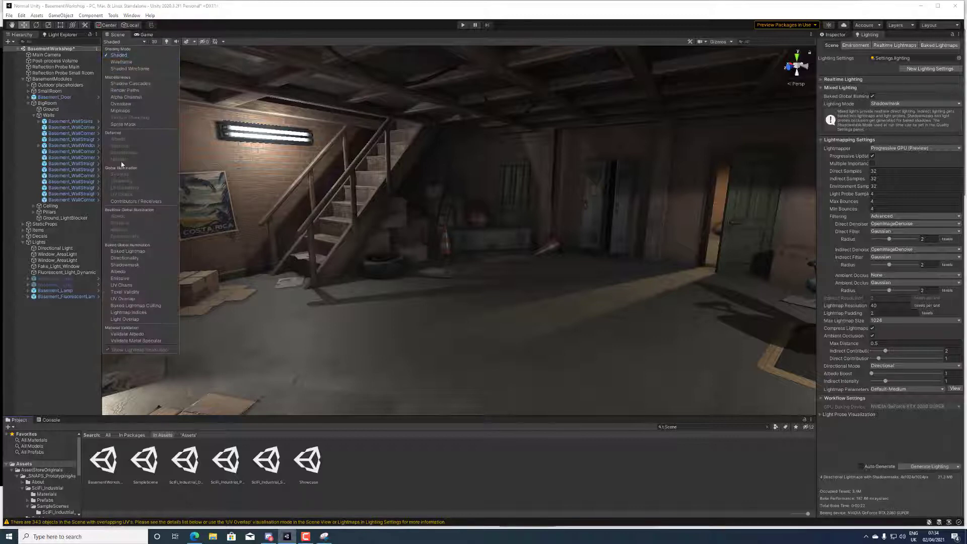
{"action": "left_click", "coordinate": [127, 251]}
{"action": "left_click", "coordinate": [531, 262]}
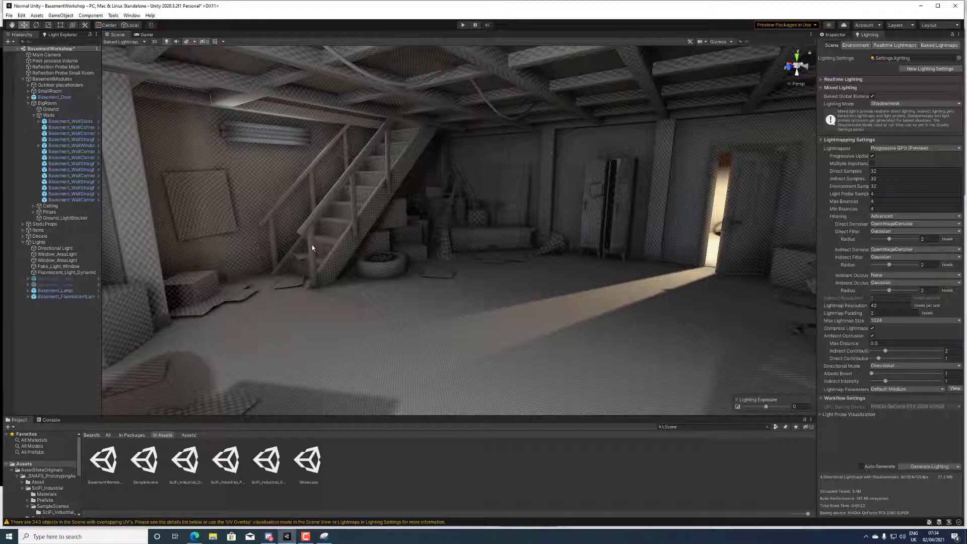
{"action": "left_click", "coordinate": [120, 44]}
{"action": "left_click", "coordinate": [120, 44]}
{"action": "left_click", "coordinate": [120, 43]}
{"action": "left_click", "coordinate": [119, 56]}
Select the LOD1 mesh of the large cardboard box beside the tires and show its Mesh Renderer lightmapping settings
{"action": "right_click_drag", "start_coordinate": [383, 279], "coordinate": [319, 302]}
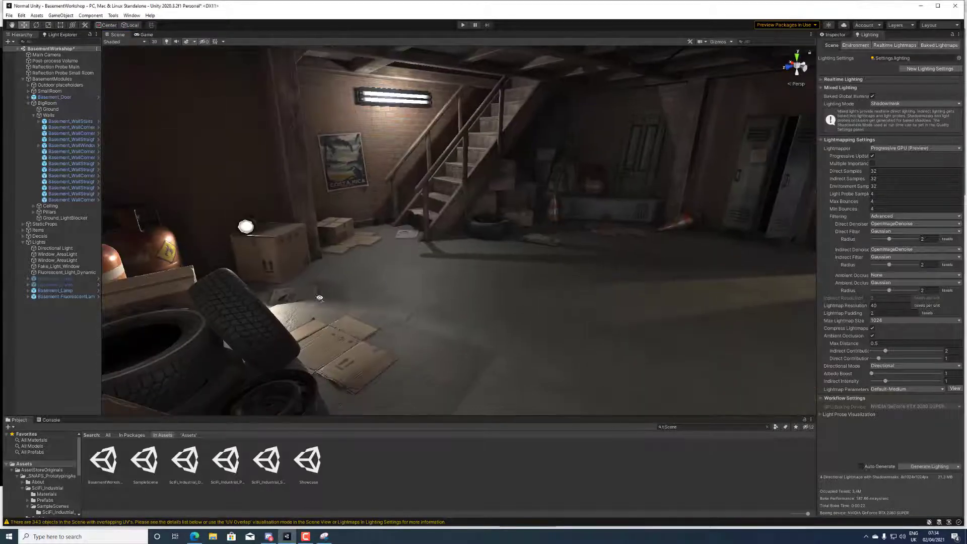
{"action": "left_click", "coordinate": [276, 259]}
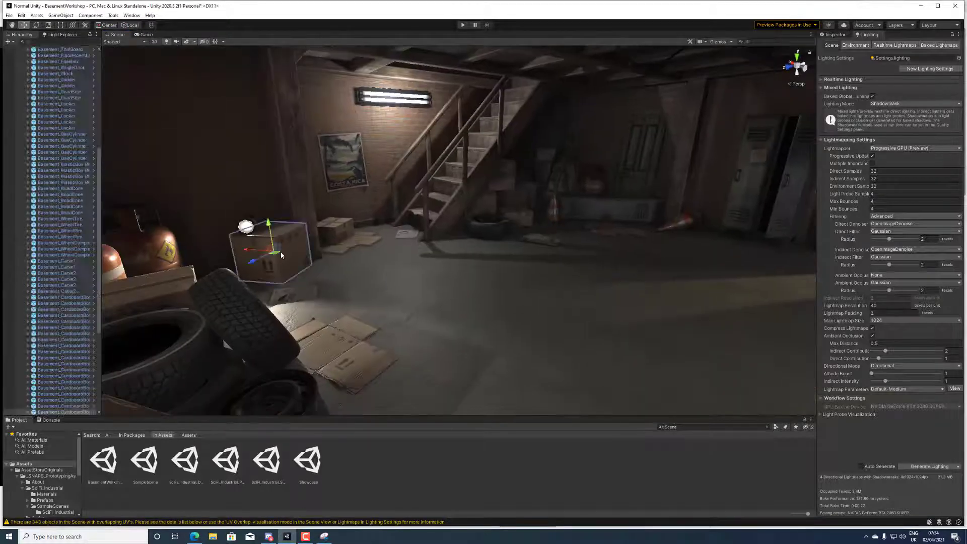
{"action": "left_click", "coordinate": [833, 34]}
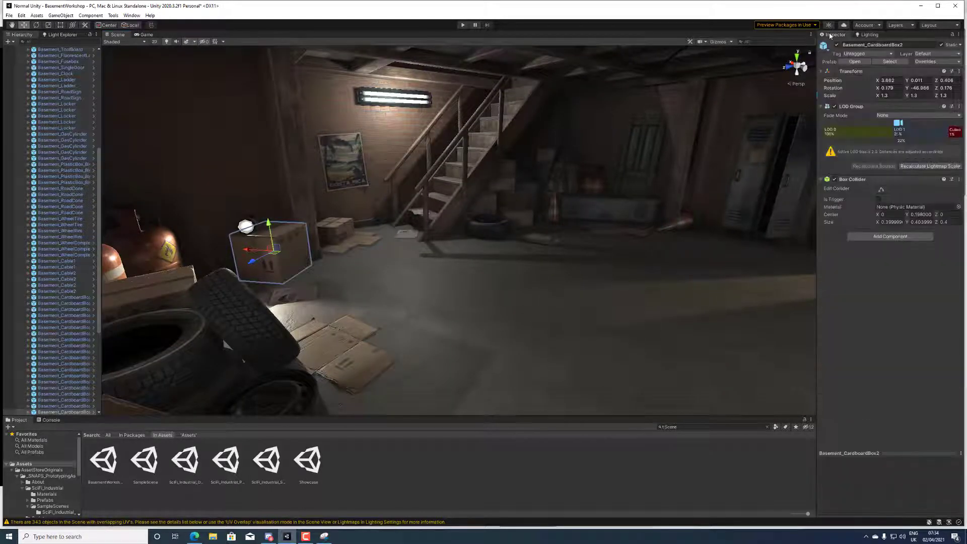
{"action": "left_click", "coordinate": [302, 257]}
{"action": "right_click_drag", "start_coordinate": [330, 277], "coordinate": [298, 173]}
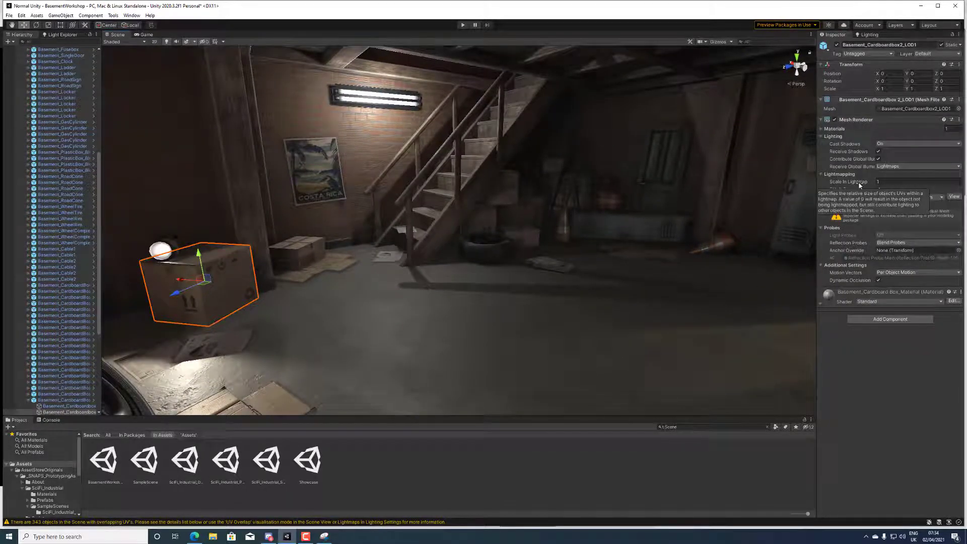
{"action": "left_click", "coordinate": [867, 35]}
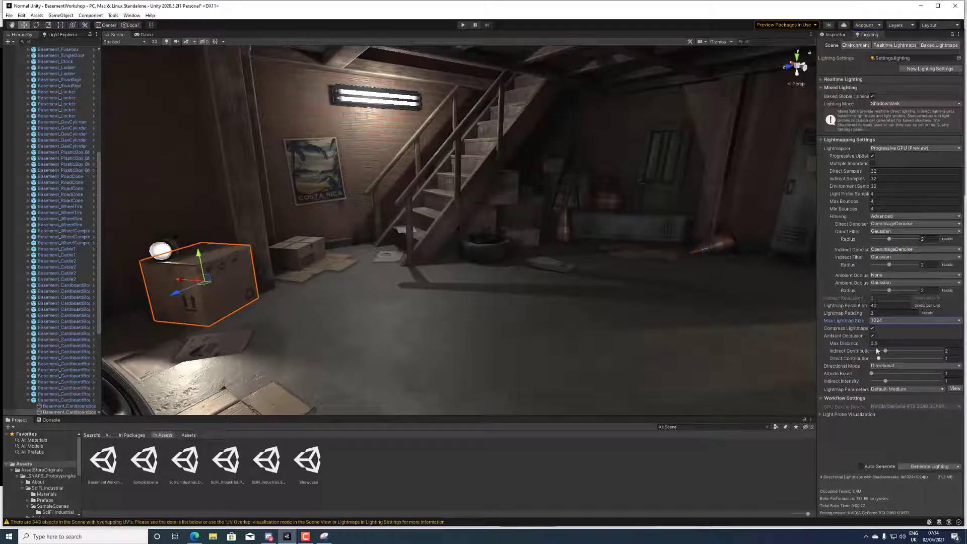
{"action": "left_click", "coordinate": [833, 34]}
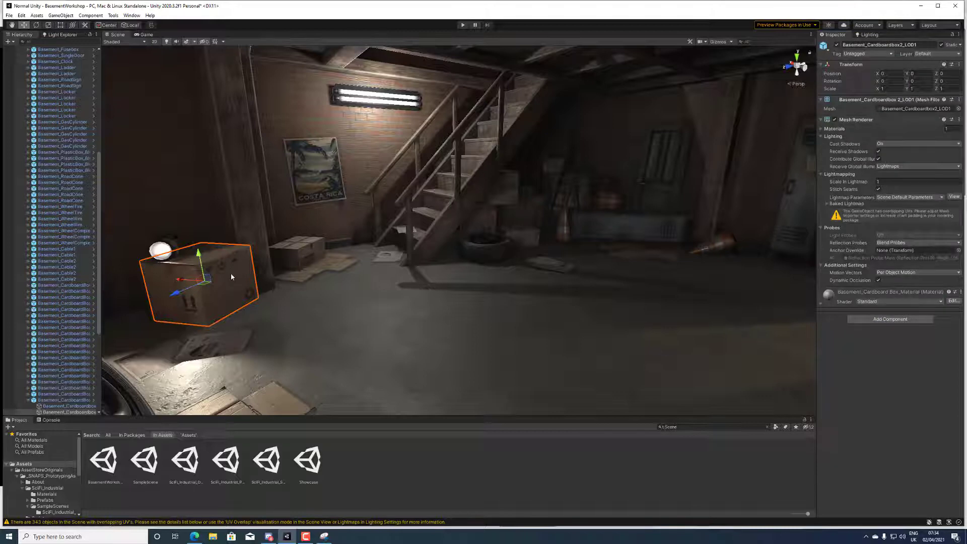
Display the scene in the Baked Lightmap draw mode and set the cardboard box's Scale In Lightmap to 0.5
{"action": "left_click", "coordinate": [113, 42]}
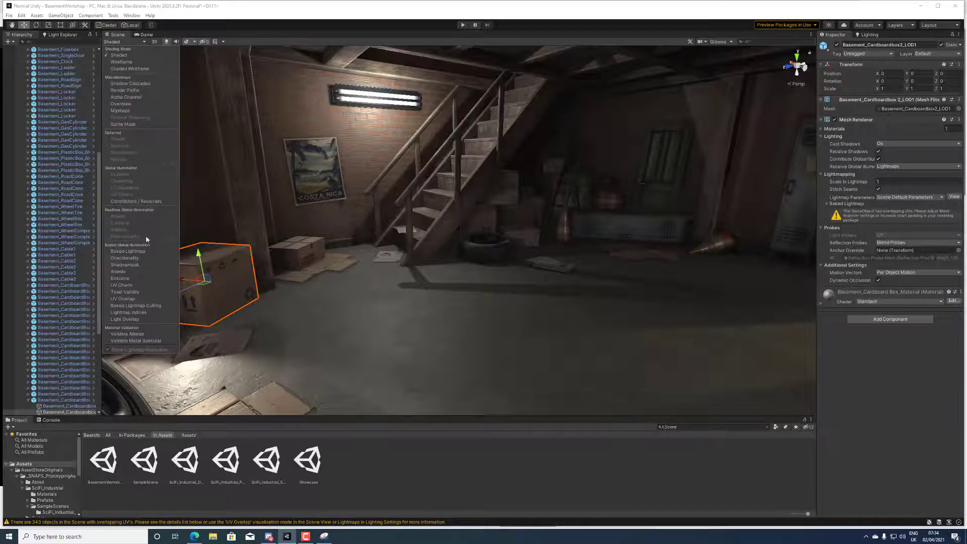
{"action": "left_click", "coordinate": [146, 251]}
{"action": "mouse_move", "coordinate": [347, 211]}
{"action": "left_mouse_down", "text": "alt"}
{"action": "mouse_move", "coordinate": [385, 208]}
{"action": "mouse_move", "coordinate": [369, 210]}
{"action": "left_mouse_up", "text": "alt"}
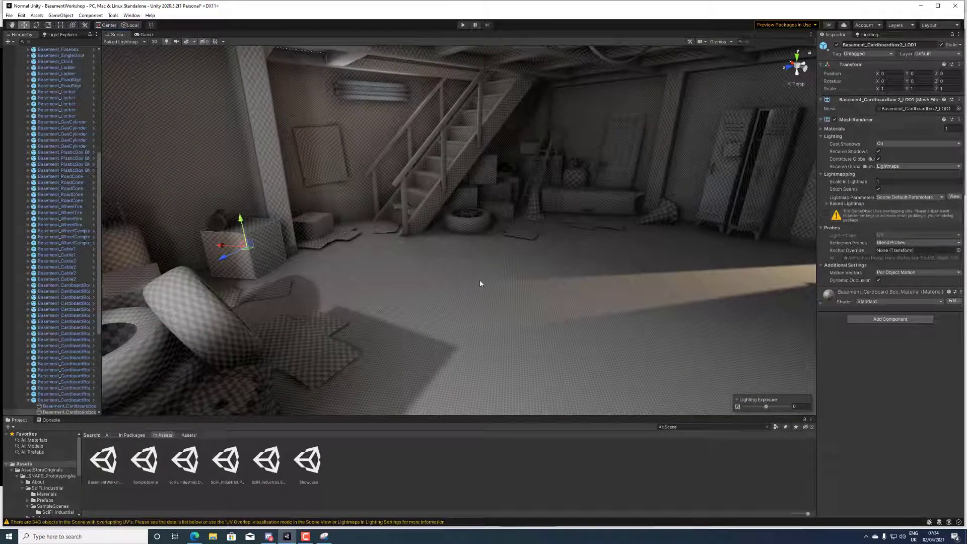
{"action": "left_click", "coordinate": [899, 182]}
{"action": "type", "text": "0.5"}
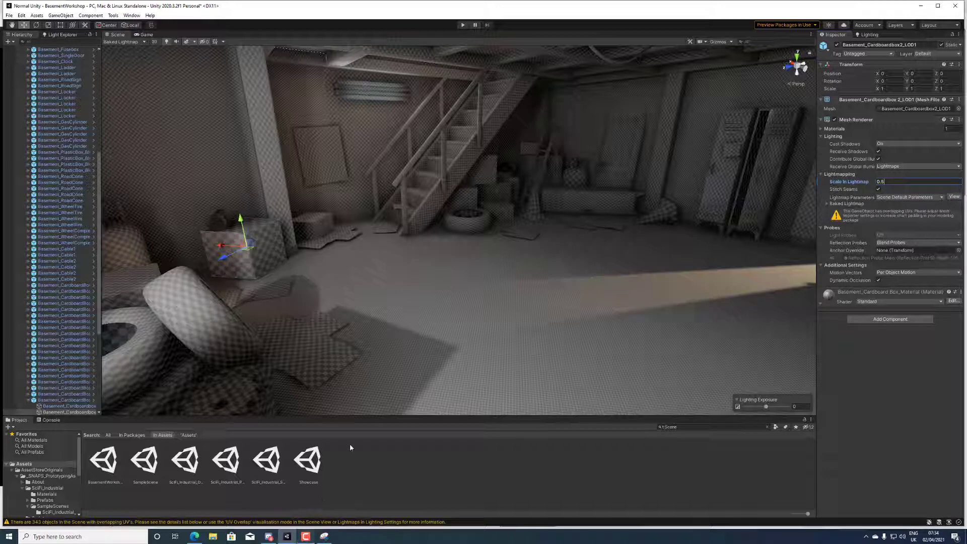
{"action": "left_click", "coordinate": [306, 536]}
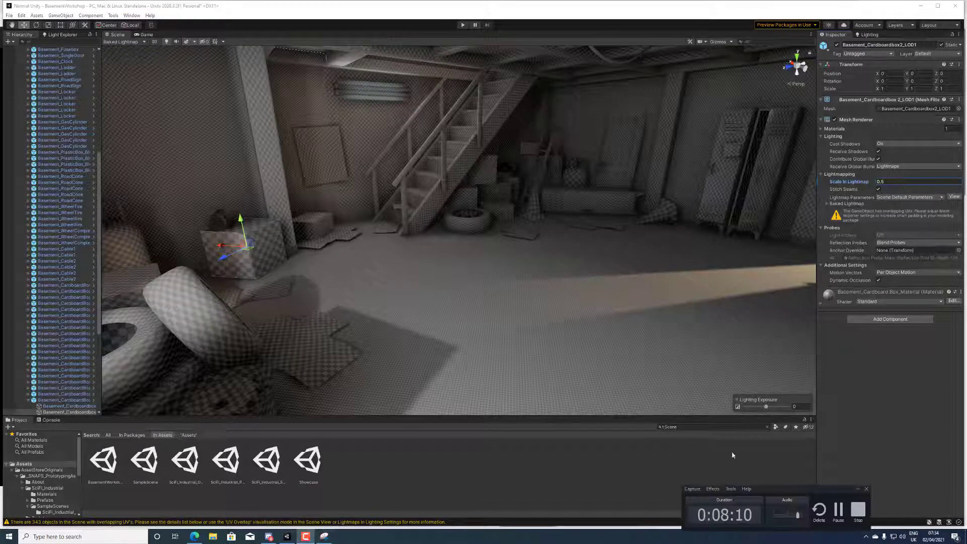
{"action": "left_click", "coordinate": [838, 509]}
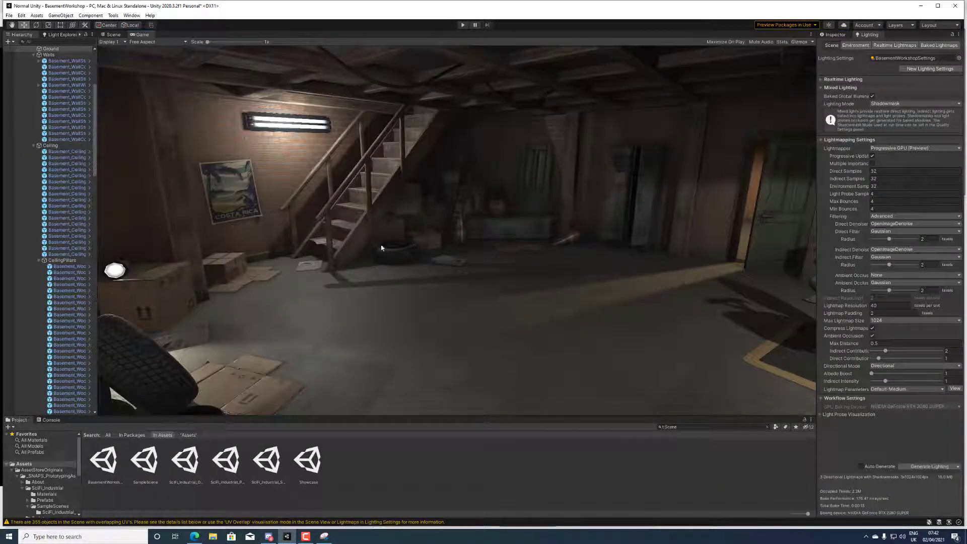
Compare the Game view of the basement with the Snipping Tool capture by switching between the two
{"action": "left_click", "coordinate": [324, 536]}
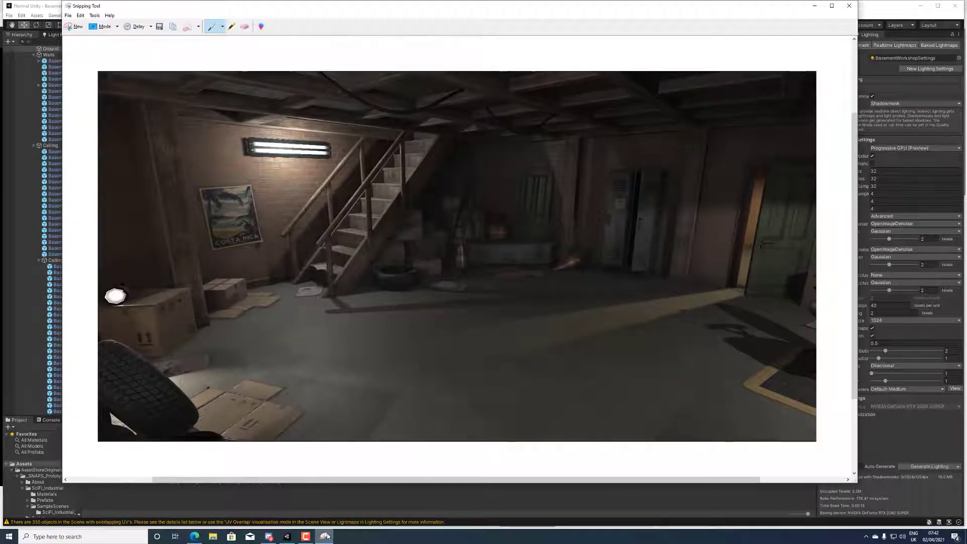
{"action": "left_click", "coordinate": [325, 535]}
{"action": "left_click", "coordinate": [325, 536]}
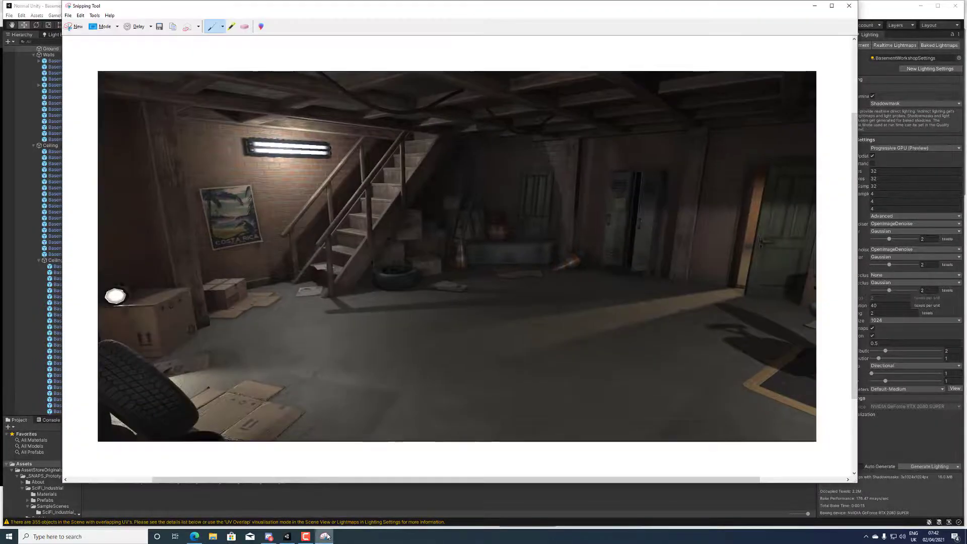
{"action": "left_click", "coordinate": [324, 536]}
{"action": "left_click", "coordinate": [325, 536]}
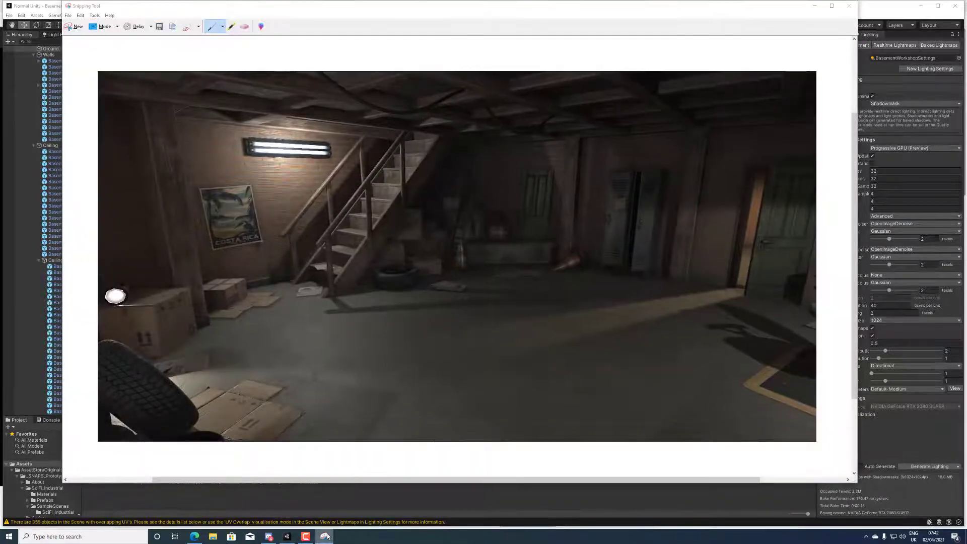
{"action": "left_click", "coordinate": [325, 536]}
Return to the Scene view and select the staircase module to examine its baked lightmap texel density
{"action": "left_click", "coordinate": [108, 34]}
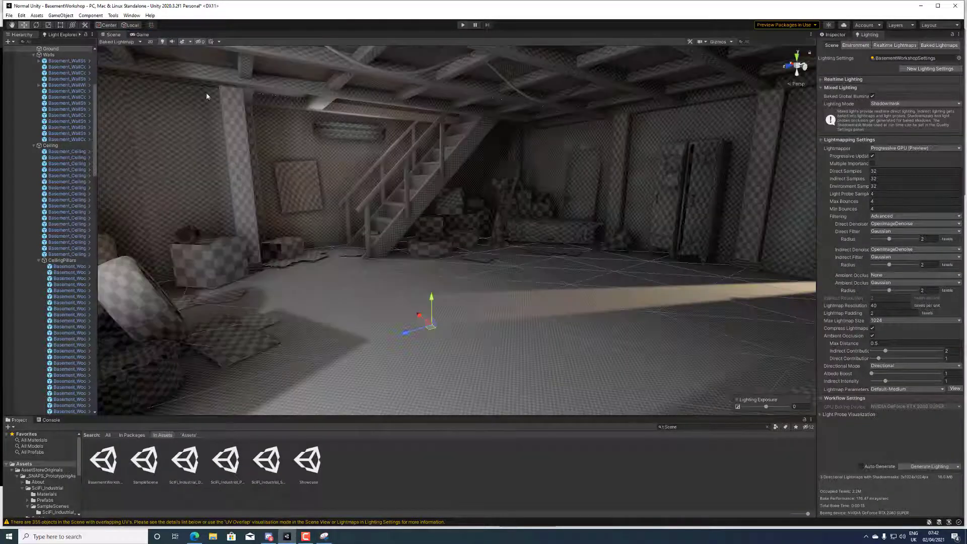
{"action": "left_click", "coordinate": [410, 148]}
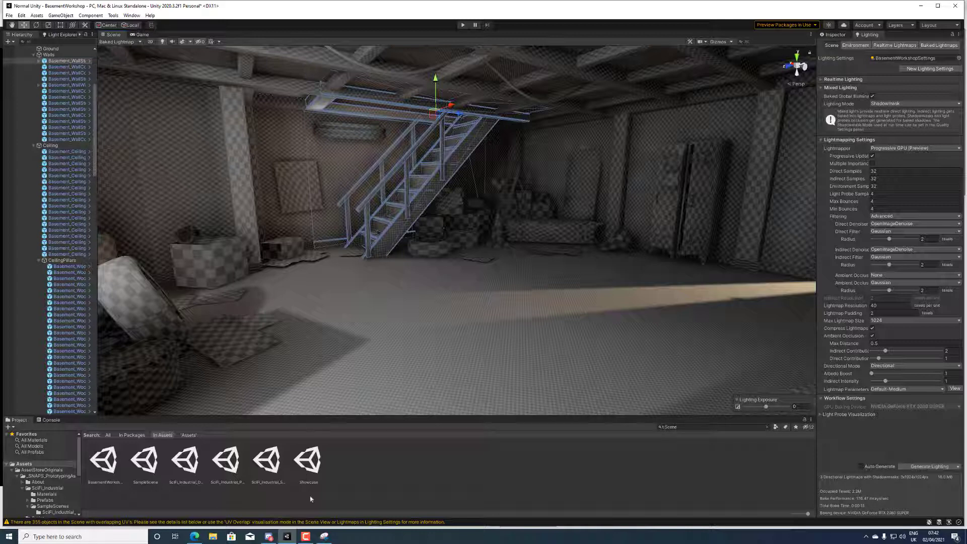
{"action": "left_click", "coordinate": [306, 535]}
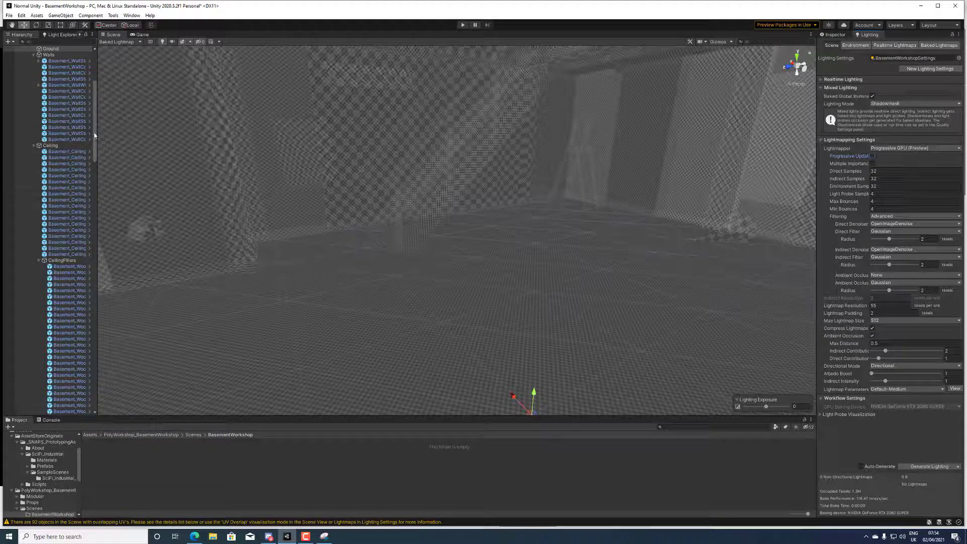
Select the first Light Probe Group and display its probes with gizmos enabled in the Shaded draw mode
{"action": "left_click_drag", "start_coordinate": [94, 141], "coordinate": [94, 397]}
{"action": "left_click", "coordinate": [70, 382]}
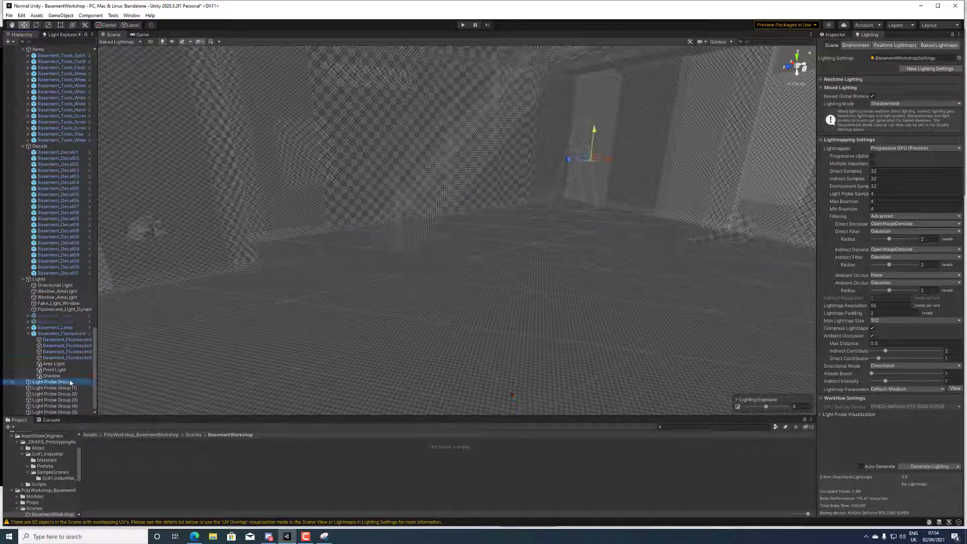
{"action": "left_click", "coordinate": [124, 41]}
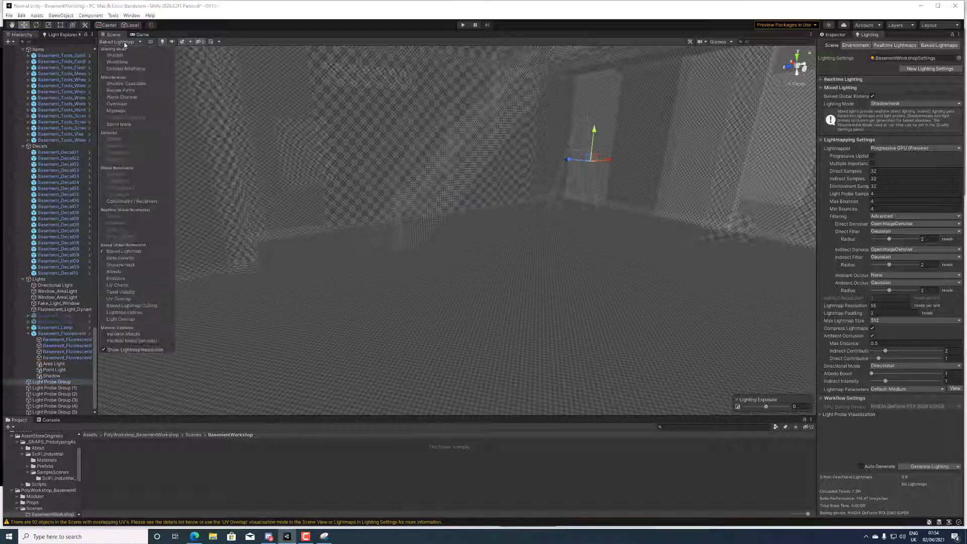
{"action": "left_click", "coordinate": [125, 44]}
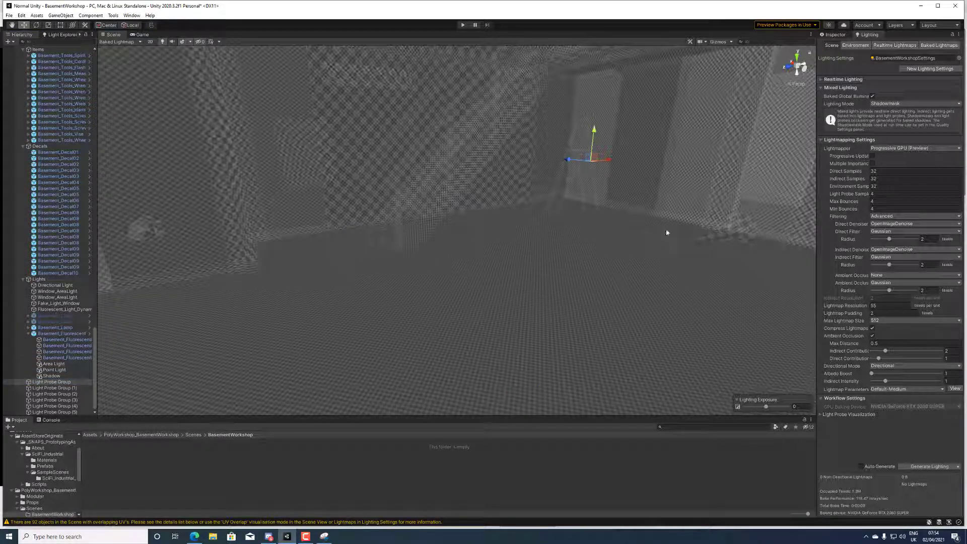
{"action": "left_click", "coordinate": [126, 43]}
{"action": "left_click", "coordinate": [122, 57]}
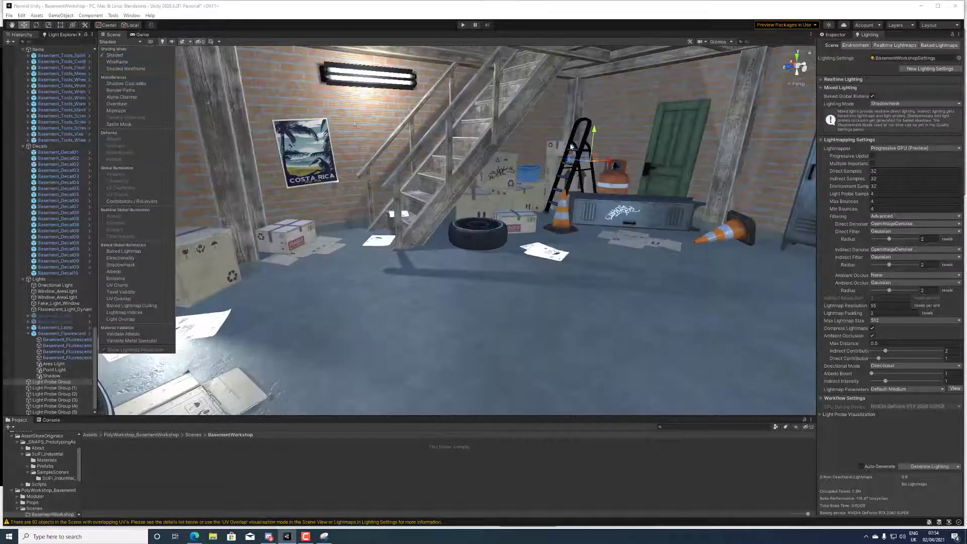
{"action": "right_click_drag", "start_coordinate": [548, 150], "coordinate": [566, 143]}
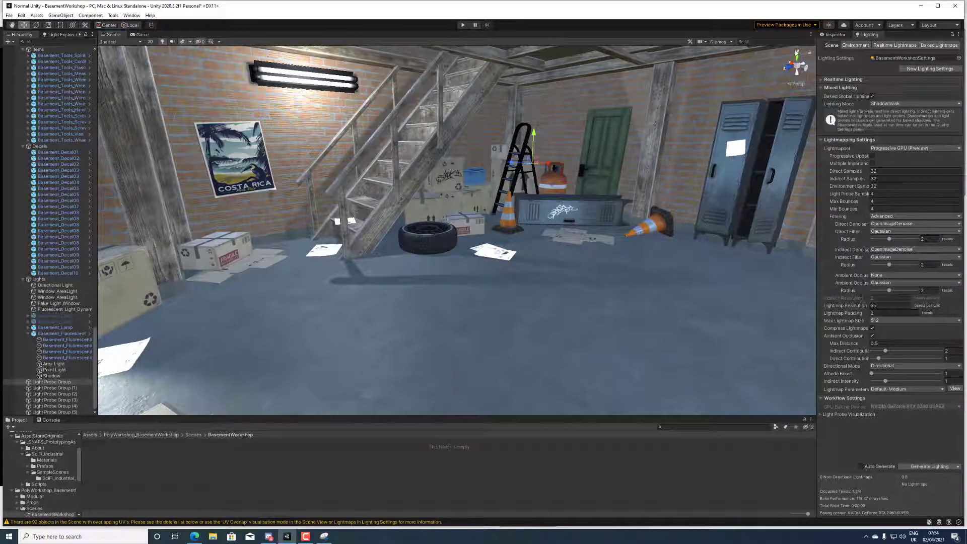
{"action": "left_click", "coordinate": [714, 43]}
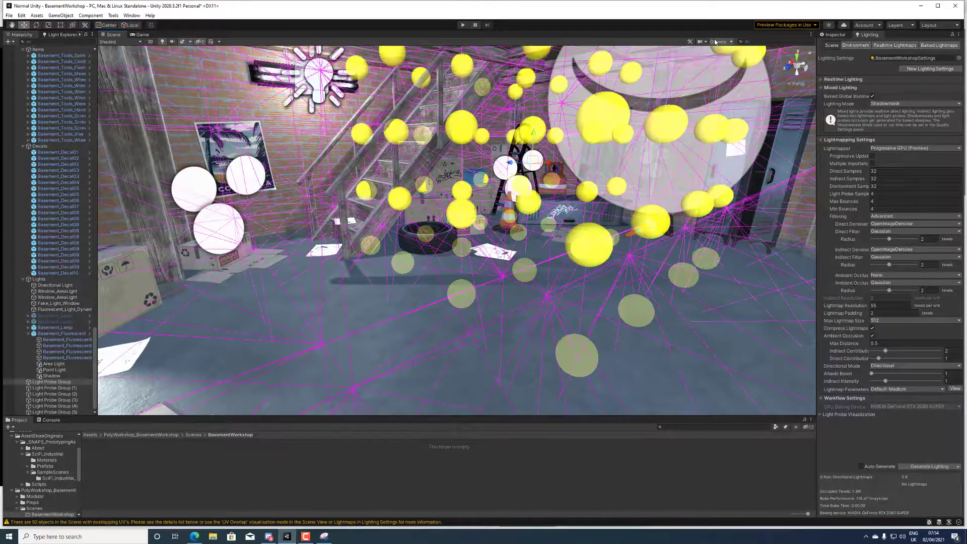
Hide the scene gizmos, view the Snipping Tool capture of the basement, and minimise it again
{"action": "left_click", "coordinate": [714, 42]}
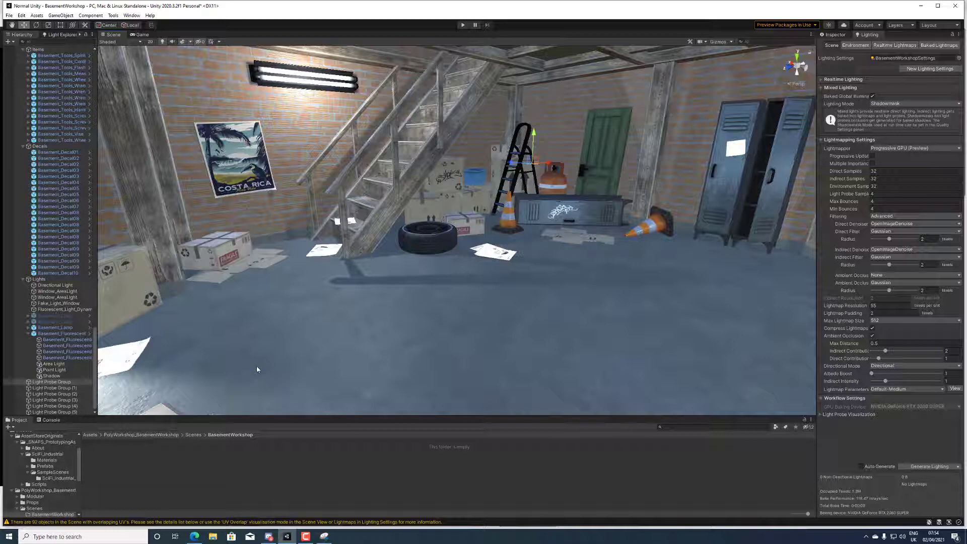
{"action": "left_click", "coordinate": [324, 536]}
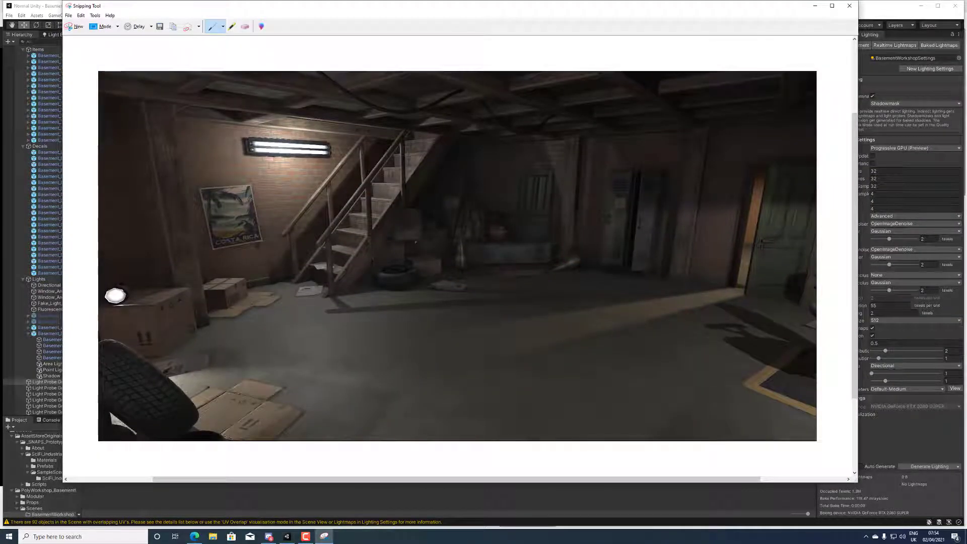
{"action": "left_click", "coordinate": [815, 6]}
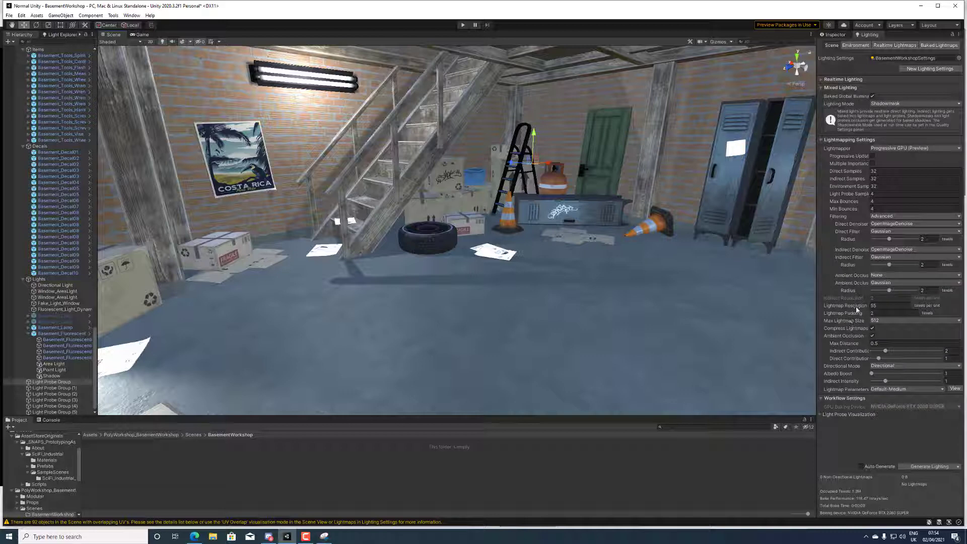
Display the scene in the Baked Lightmap draw mode to examine the lightmap texel density
{"action": "mouse_move", "coordinate": [856, 310]}
{"action": "left_click", "coordinate": [118, 42]}
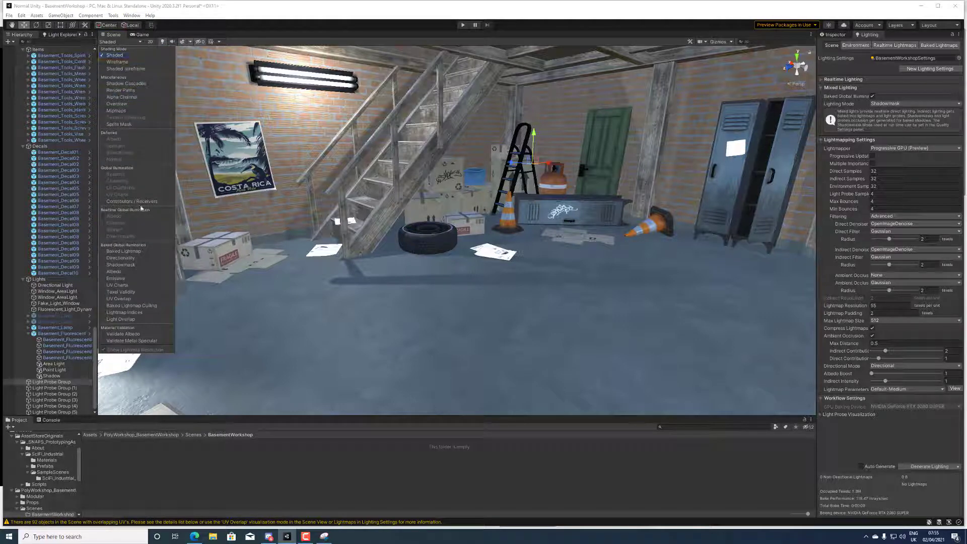
{"action": "left_click", "coordinate": [142, 251]}
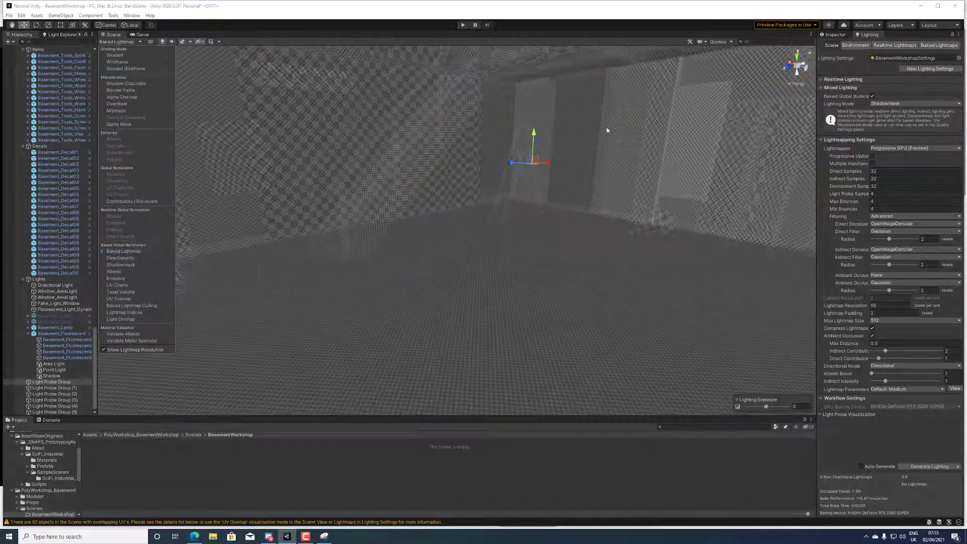
Undo the recent lighting setting changes back to Lightmap Resolution 40 and Max Lightmap Size 1024
{"action": "left_click", "coordinate": [380, 217]}
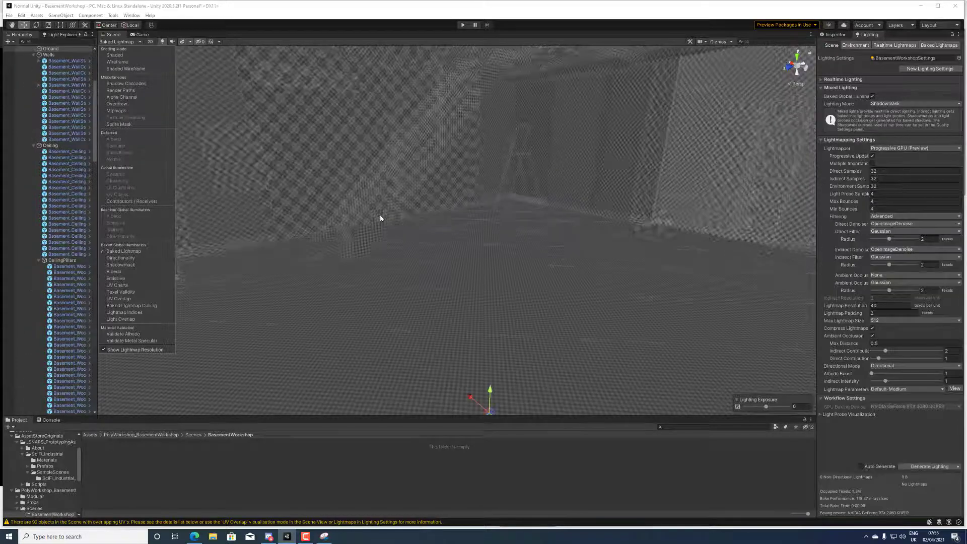
{"action": "left_click", "coordinate": [380, 215]}
{"action": "left_click", "coordinate": [381, 215]}
{"action": "left_click", "coordinate": [380, 215]}
{"action": "left_click", "coordinate": [380, 216]}
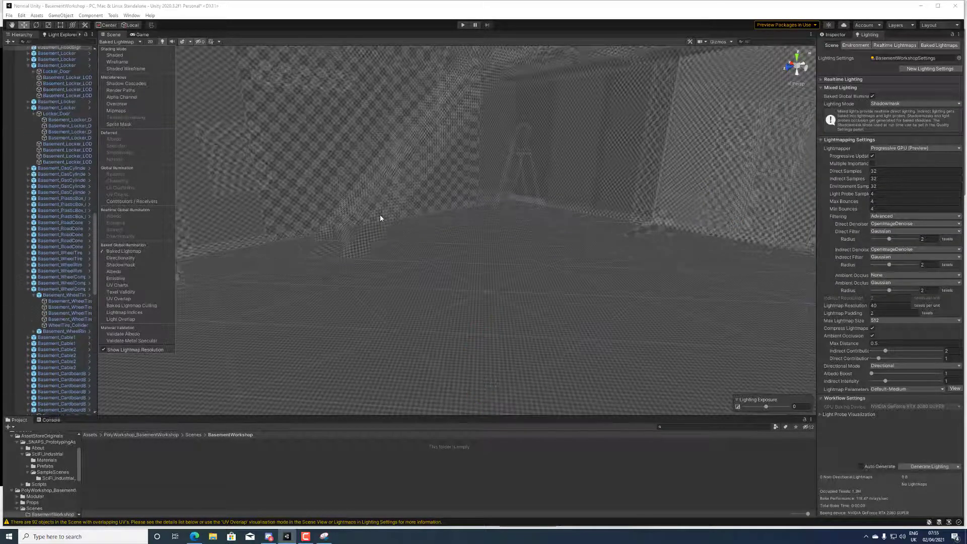
{"action": "left_click", "coordinate": [380, 217]}
{"action": "left_click", "coordinate": [379, 303]}
{"action": "left_click", "coordinate": [379, 303]}
{"action": "left_click", "coordinate": [373, 293]}
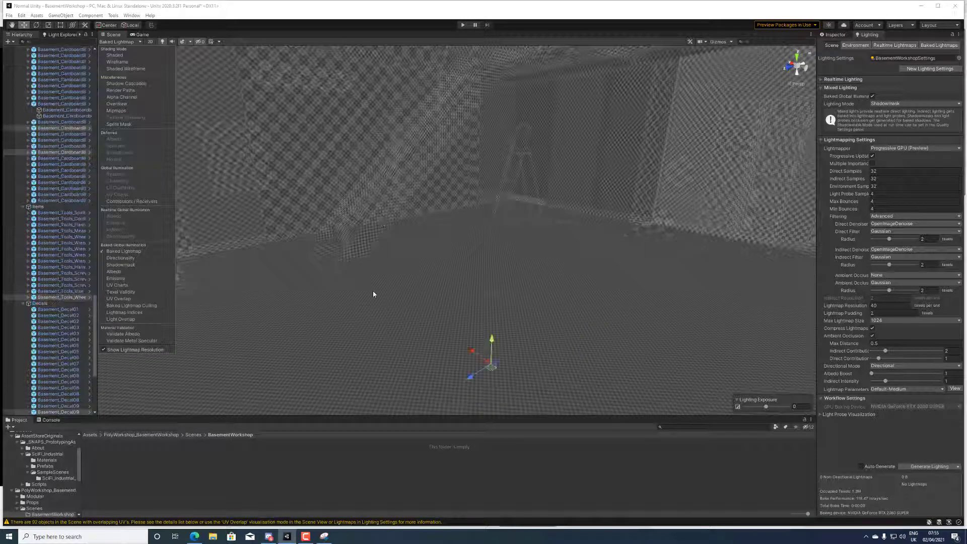
Undo the earlier changes that excluded the cardboard boxes, tyres and other props from the baked lightmap
{"action": "left_click", "coordinate": [372, 294]}
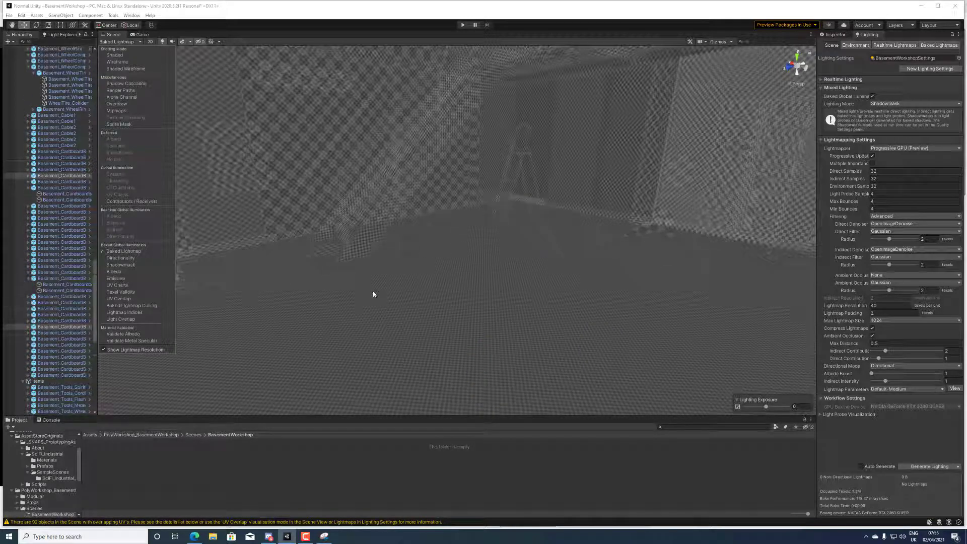
{"action": "left_click", "coordinate": [372, 293]}
{"action": "left_click", "coordinate": [372, 294]}
{"action": "left_click", "coordinate": [373, 294]}
{"action": "left_click", "coordinate": [373, 292]}
{"action": "left_click", "coordinate": [373, 292]}
{"action": "left_click", "coordinate": [373, 292]}
{"action": "left_click", "coordinate": [373, 292]}
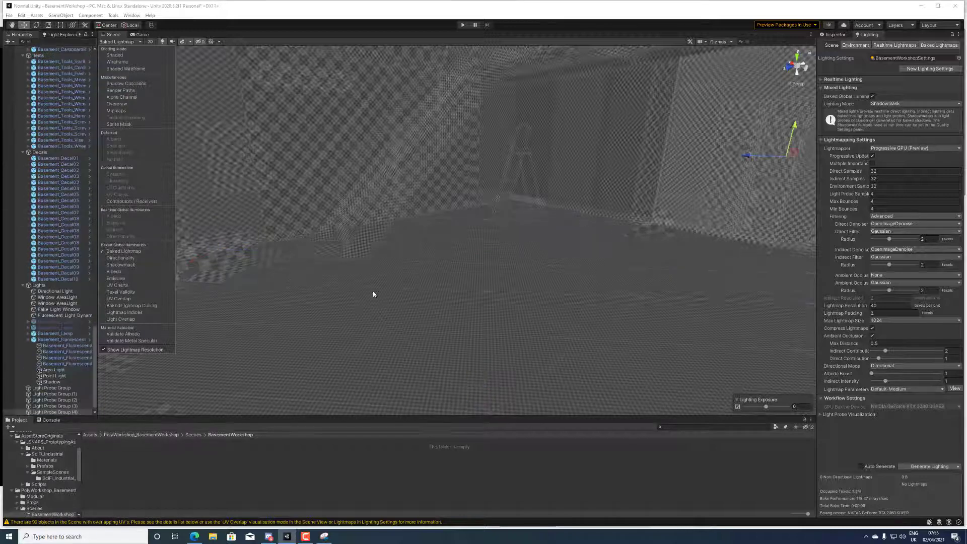
{"action": "left_click", "coordinate": [373, 293]}
{"action": "left_click", "coordinate": [373, 294]}
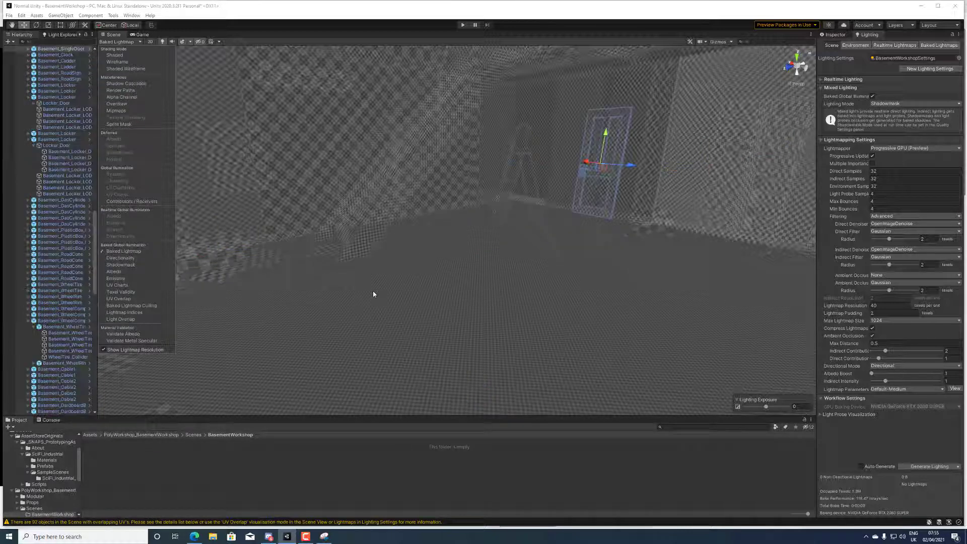
{"action": "left_click", "coordinate": [373, 293]}
{"action": "left_click", "coordinate": [373, 293]}
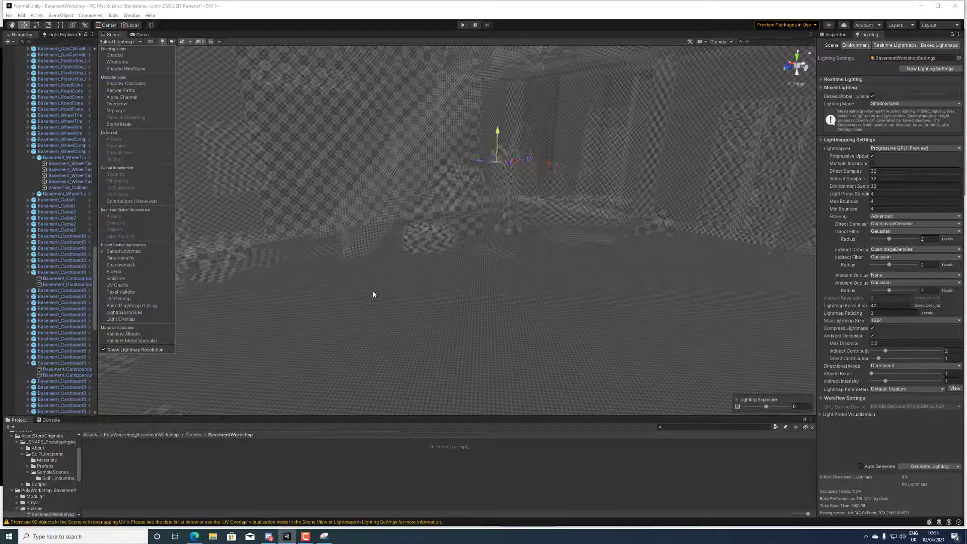